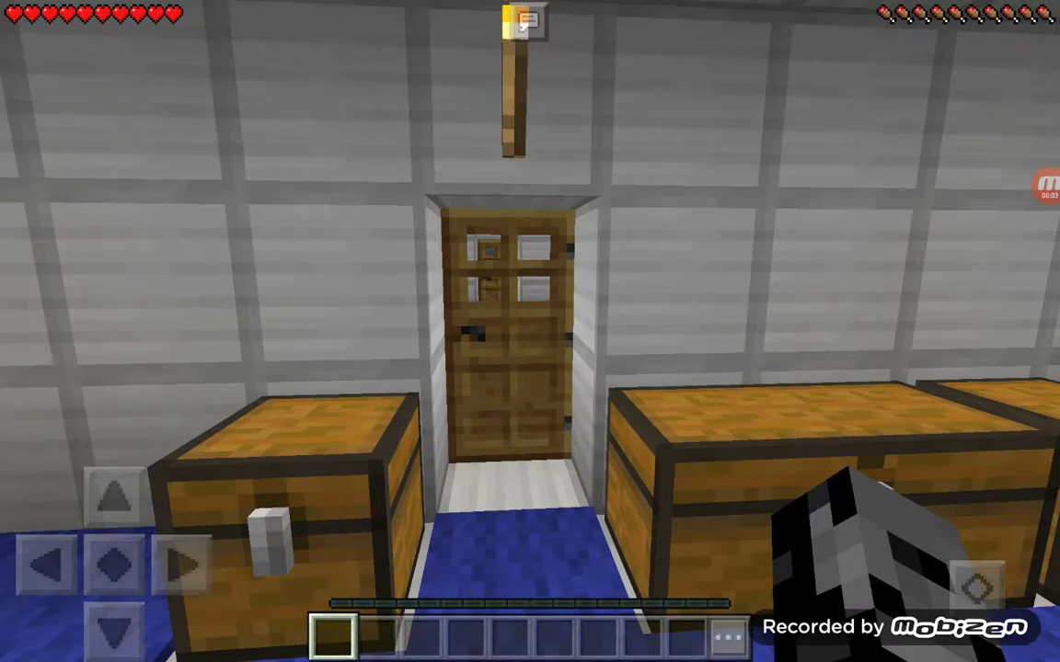
Scroll through the list of subscribed channels.
{"action": "left_click_drag", "start_coordinate": [552, 350], "coordinate": [128, 354]}
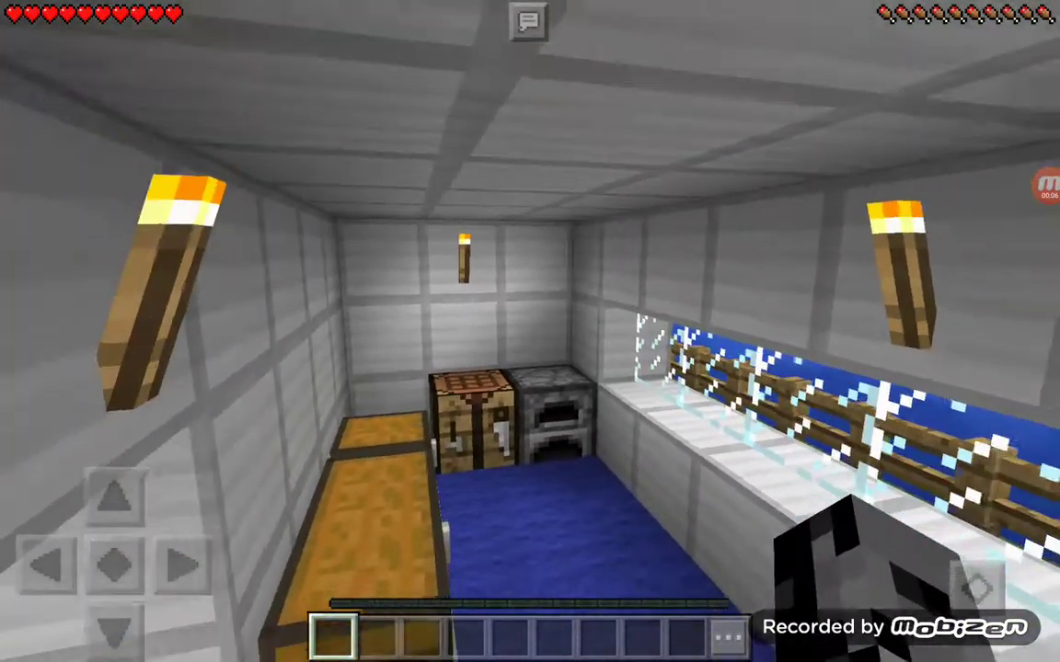
{"action": "mouse_move", "coordinate": [138, 230]}
{"action": "left_mouse_down"}
{"action": "mouse_move", "coordinate": [138, 308]}
{"action": "mouse_move", "coordinate": [368, 349]}
{"action": "left_mouse_up"}
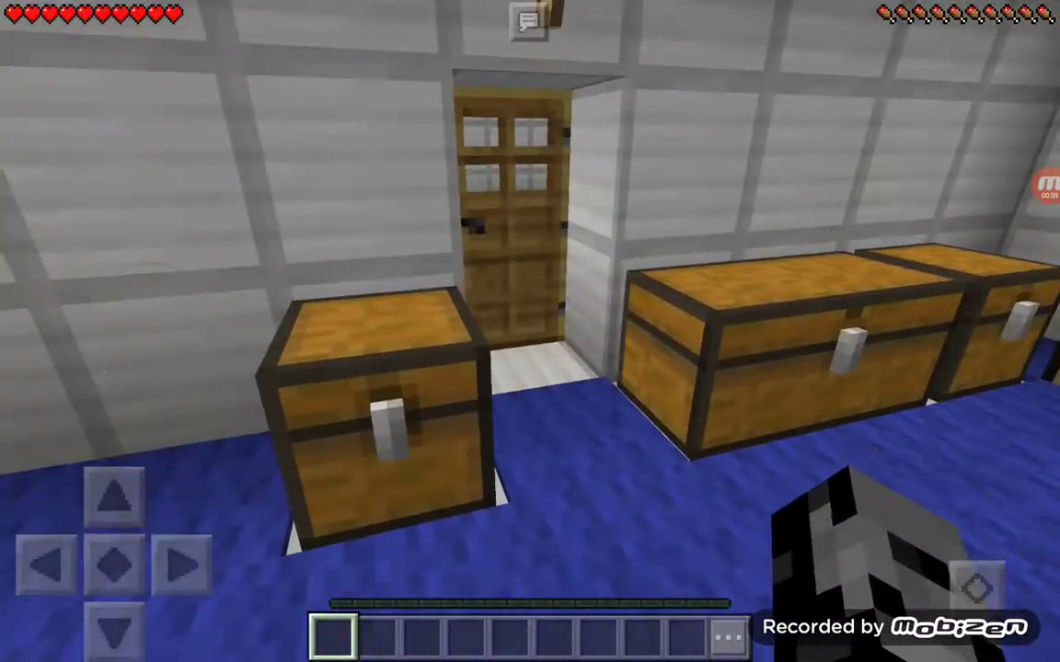
{"action": "left_click_drag", "start_coordinate": [151, 363], "coordinate": [92, 304]}
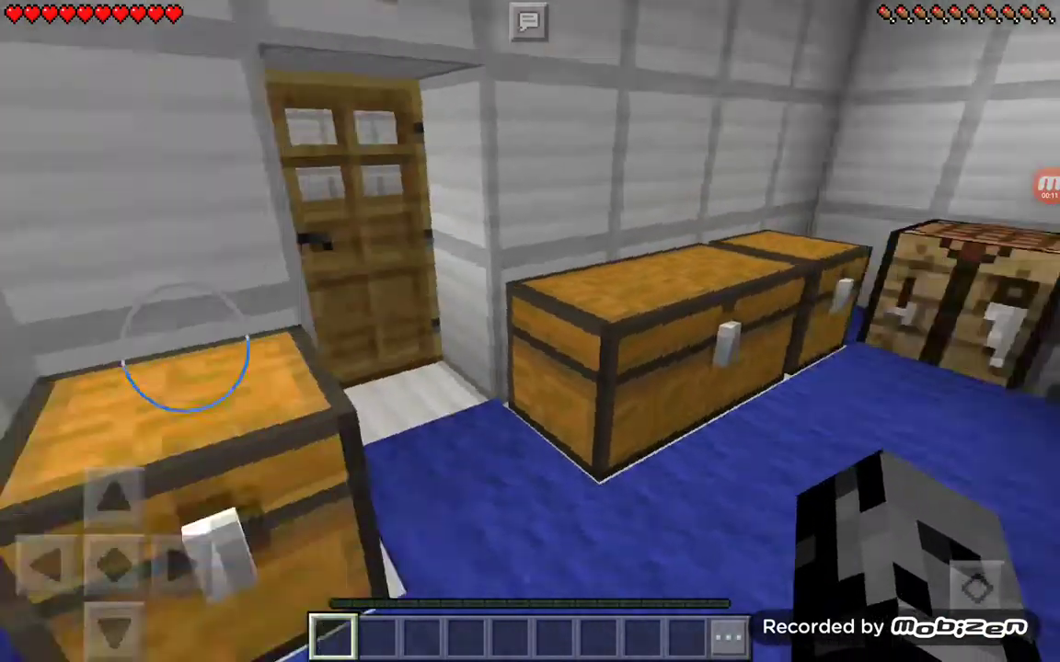
{"action": "mouse_move", "coordinate": [165, 303]}
{"action": "left_mouse_down"}
{"action": "mouse_move", "coordinate": [207, 350]}
{"action": "mouse_move", "coordinate": [138, 147]}
{"action": "mouse_move", "coordinate": [198, 354]}
{"action": "mouse_move", "coordinate": [92, 354]}
{"action": "left_mouse_up"}
{"action": "left_click_drag", "start_coordinate": [212, 386], "coordinate": [74, 359]}
{"action": "left_click_drag", "start_coordinate": [165, 386], "coordinate": [55, 368]}
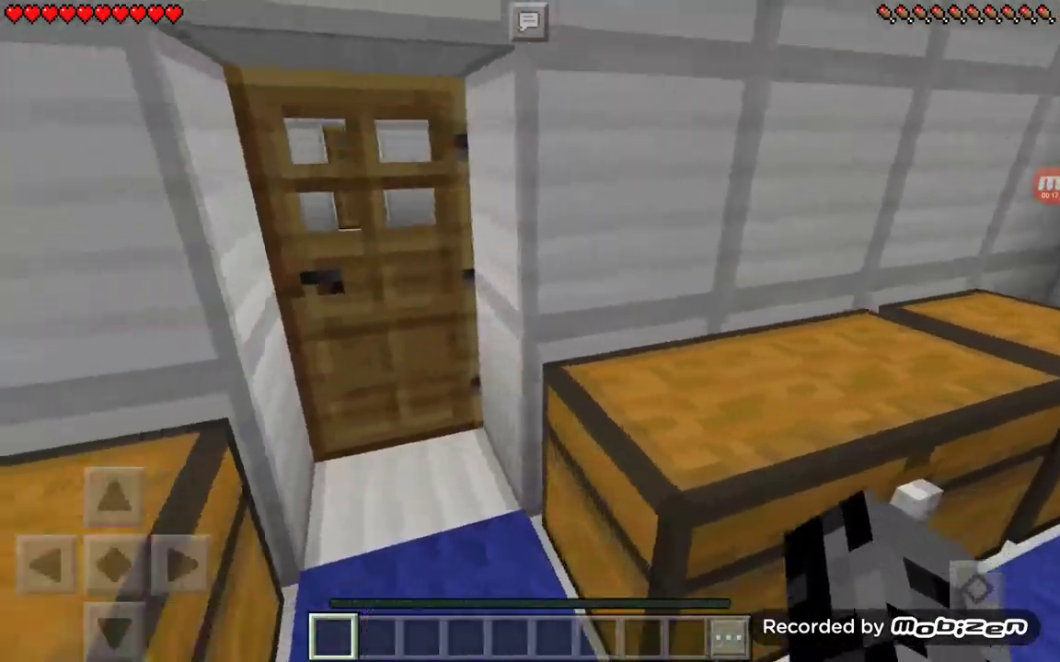
{"action": "left_click_drag", "start_coordinate": [230, 350], "coordinate": [230, 304]}
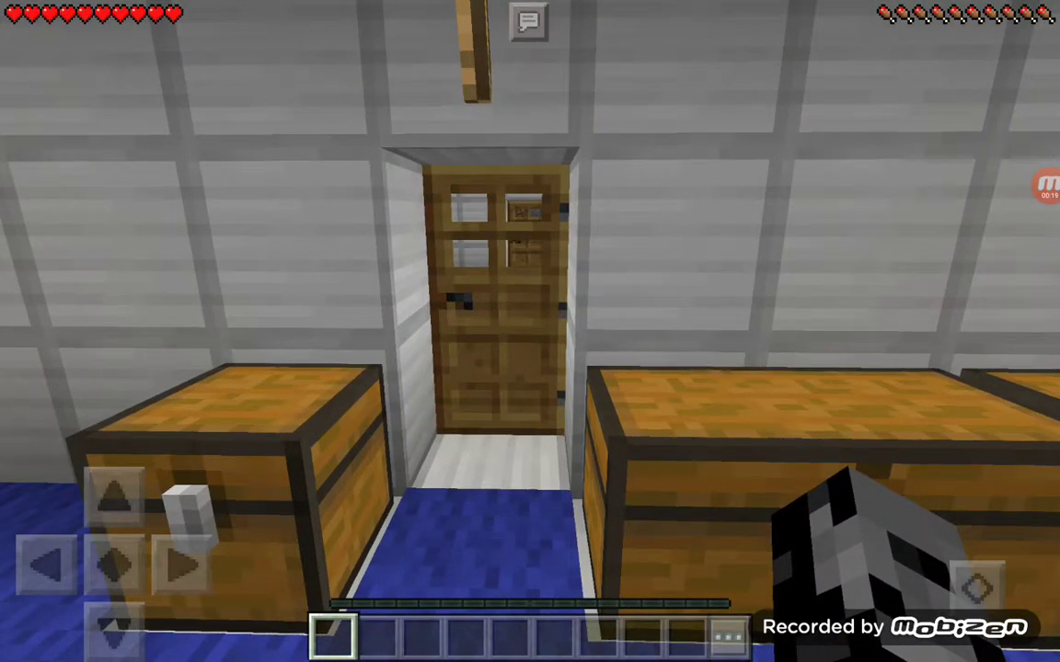
Go to the Account page and open the Flavio1d channel from its banner.
{"action": "left_click", "coordinate": [1047, 188]}
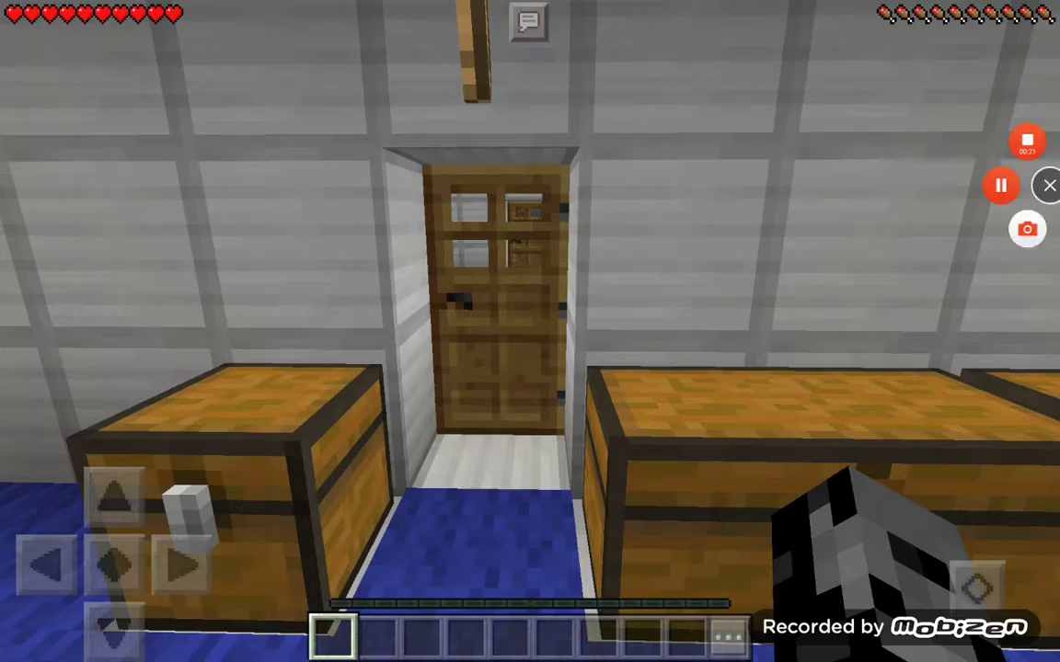
{"action": "left_click_drag", "start_coordinate": [110, 515], "coordinate": [110, 497]}
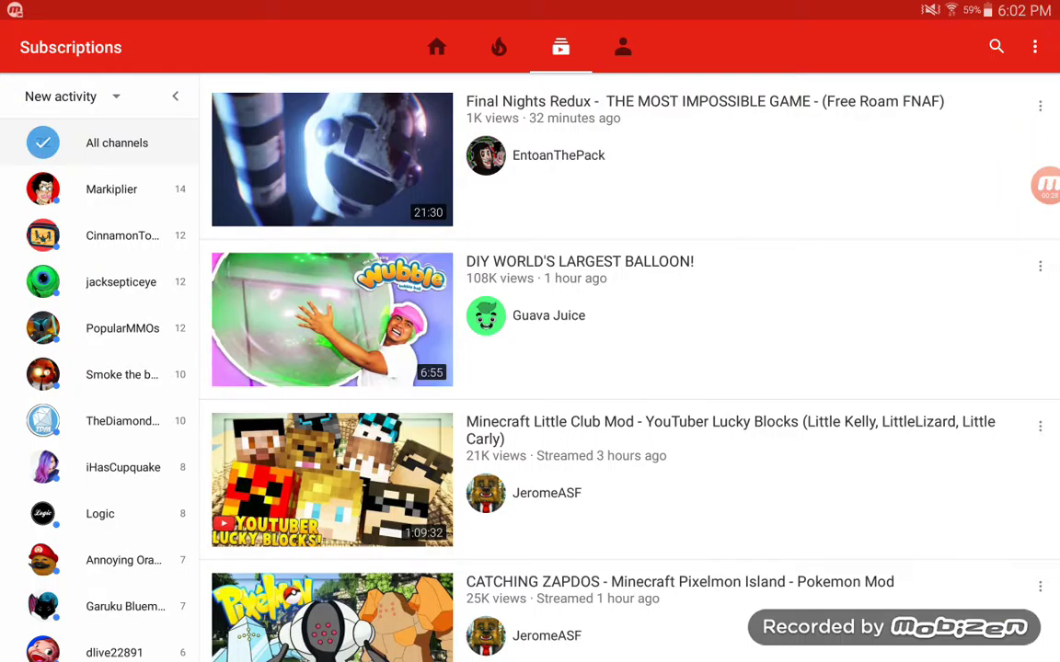
{"action": "scroll", "coordinate": [101, 368], "scroll_direction": "down", "scroll_amount": 15}
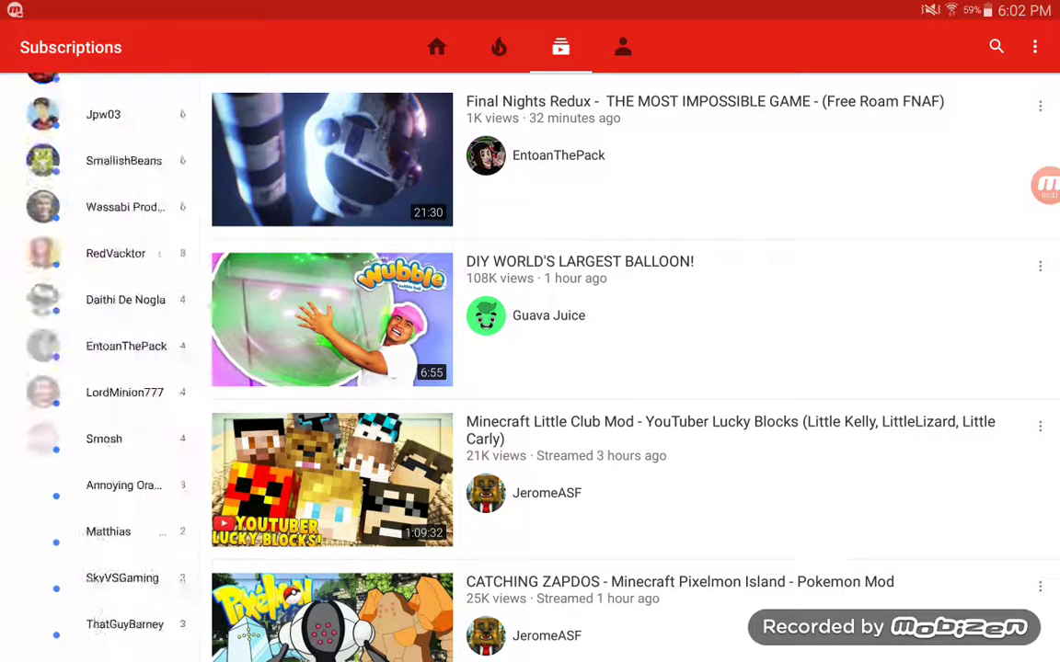
{"action": "scroll", "coordinate": [101, 368], "scroll_direction": "down", "scroll_amount": 10}
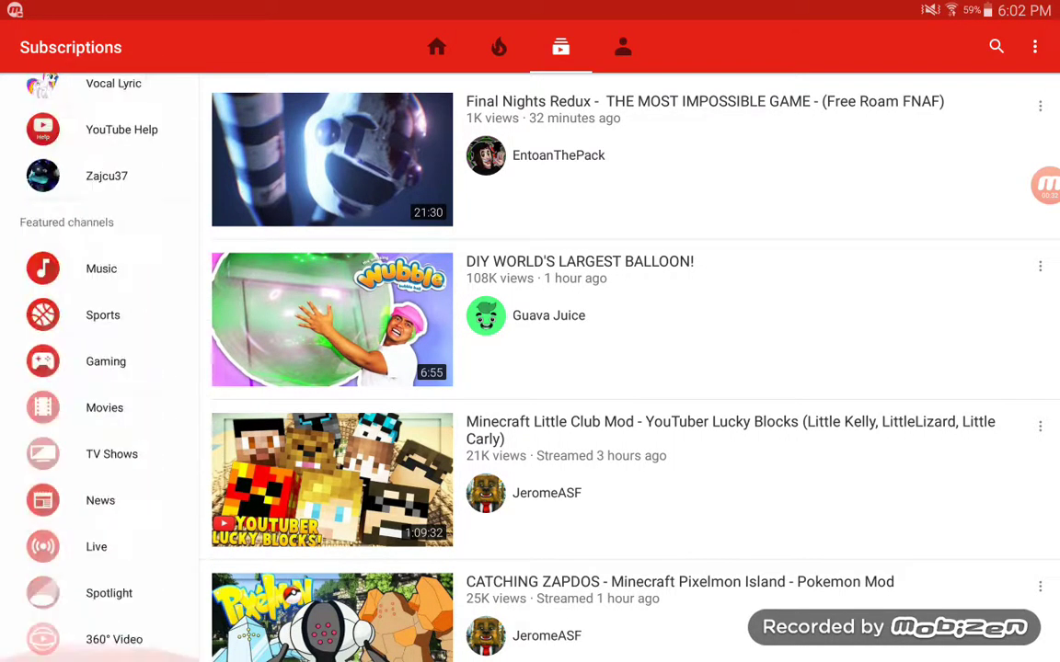
{"action": "scroll", "coordinate": [101, 368], "scroll_direction": "up", "scroll_amount": 15}
{"action": "scroll", "coordinate": [101, 368], "scroll_direction": "up", "scroll_amount": 10}
{"action": "scroll", "coordinate": [102, 368], "scroll_direction": "up", "scroll_amount": 5}
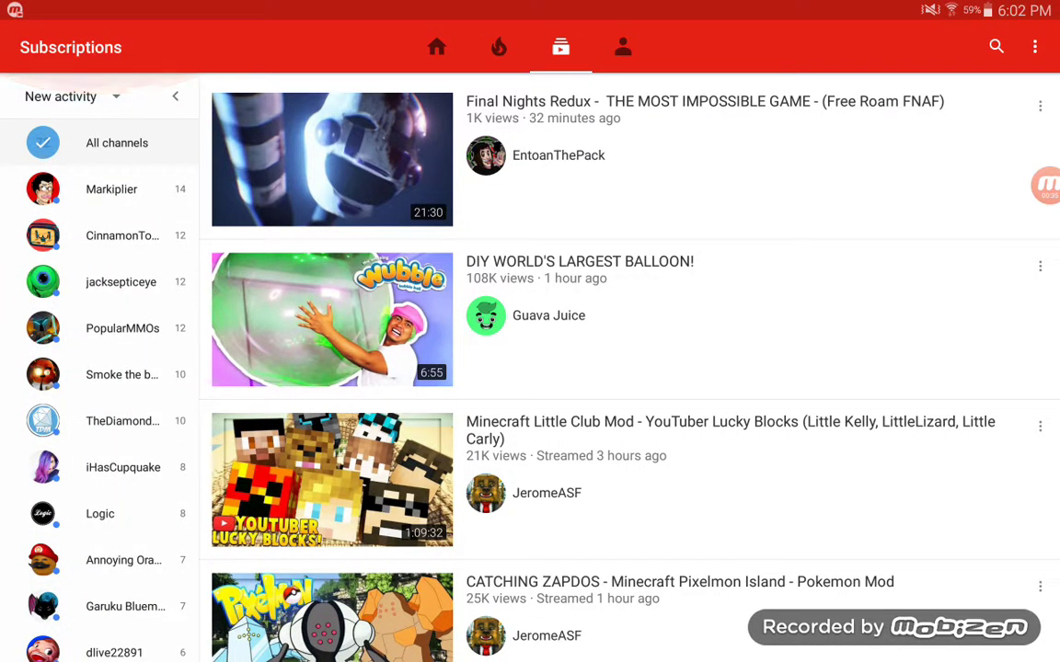
{"action": "left_click", "coordinate": [623, 46]}
{"action": "left_click", "coordinate": [108, 302]}
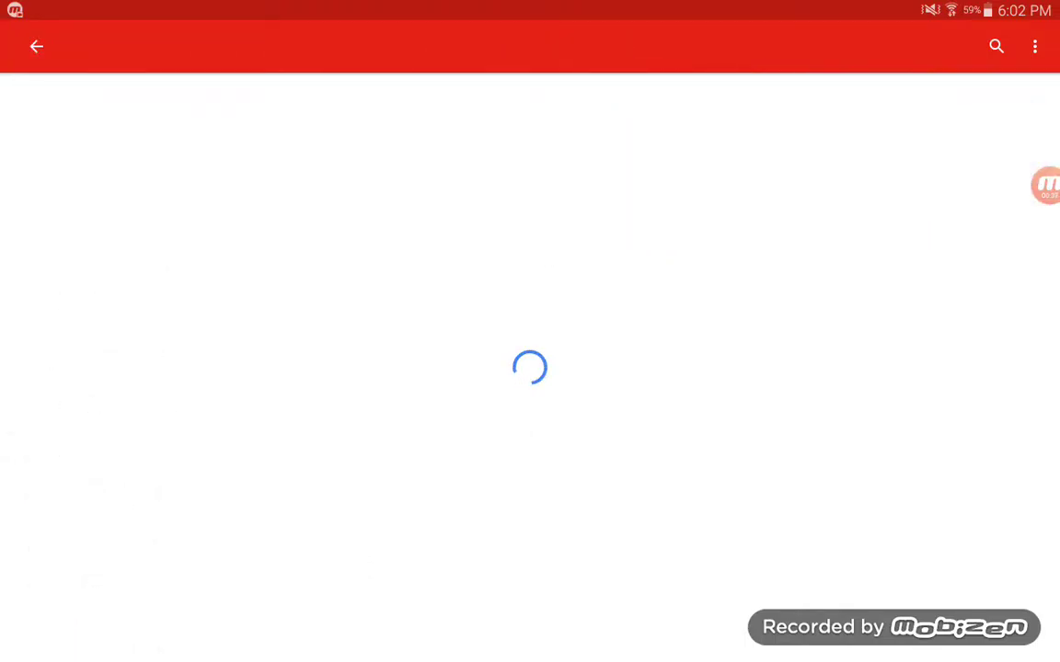
{"action": "scroll", "coordinate": [530, 368], "scroll_direction": "down", "scroll_amount": 5}
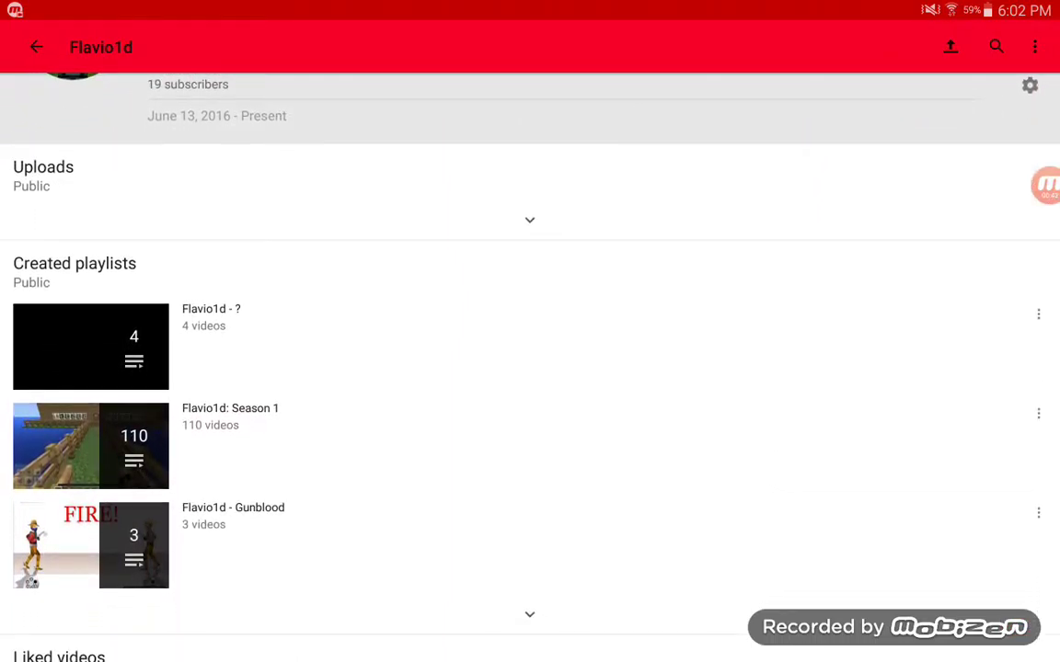
{"action": "scroll", "coordinate": [530, 368], "scroll_direction": "down", "scroll_amount": 5}
{"action": "scroll", "coordinate": [530, 368], "scroll_direction": "up", "scroll_amount": 1}
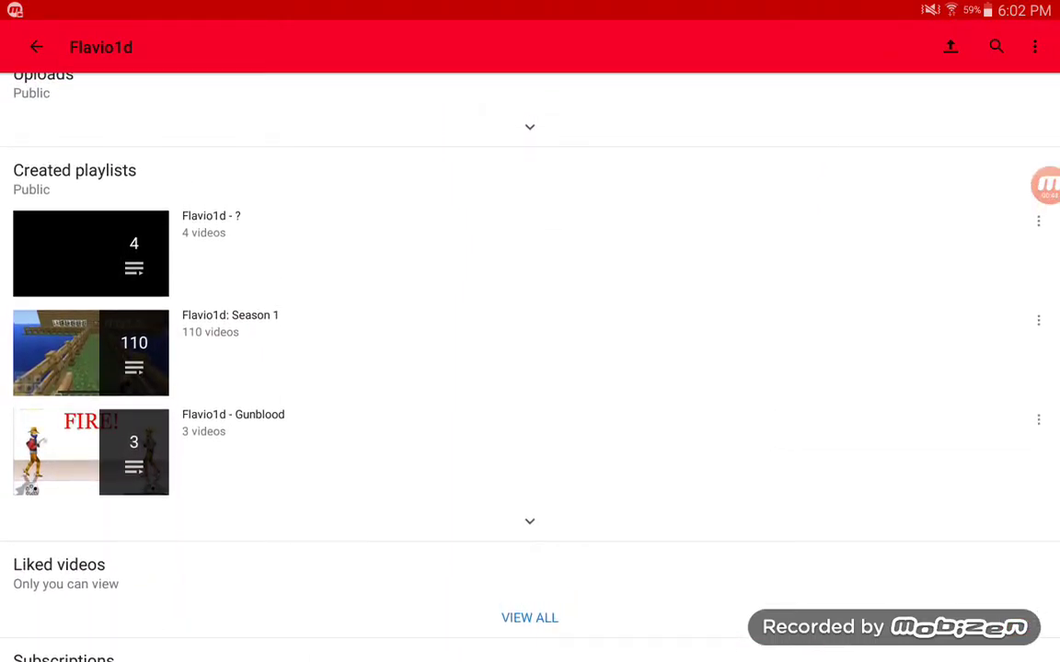
Show all videos in the Flavio1d channel's Uploads section.
{"action": "left_click", "coordinate": [479, 115]}
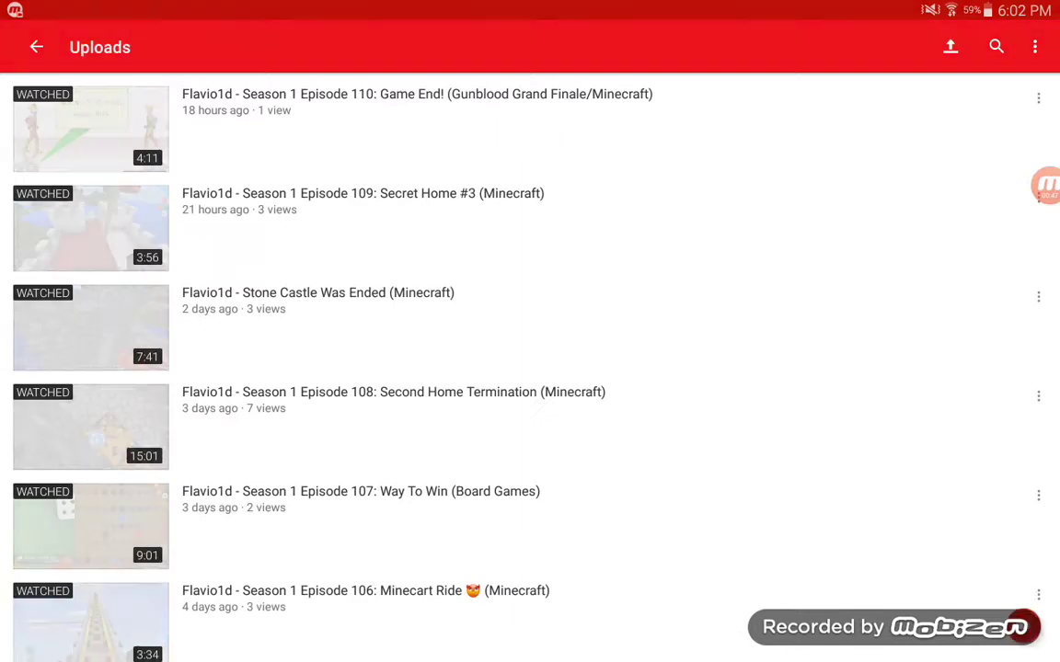
{"action": "scroll", "coordinate": [530, 368], "scroll_direction": "down", "scroll_amount": 10}
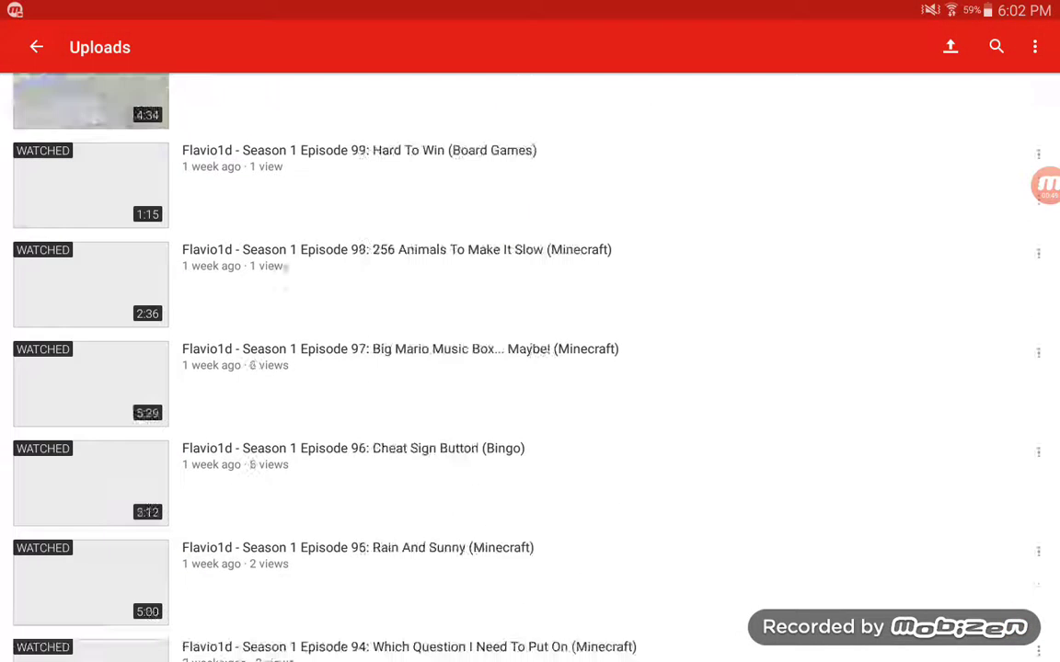
{"action": "scroll", "coordinate": [530, 368], "scroll_direction": "down", "scroll_amount": 10}
{"action": "scroll", "coordinate": [530, 368], "scroll_direction": "down", "scroll_amount": 10}
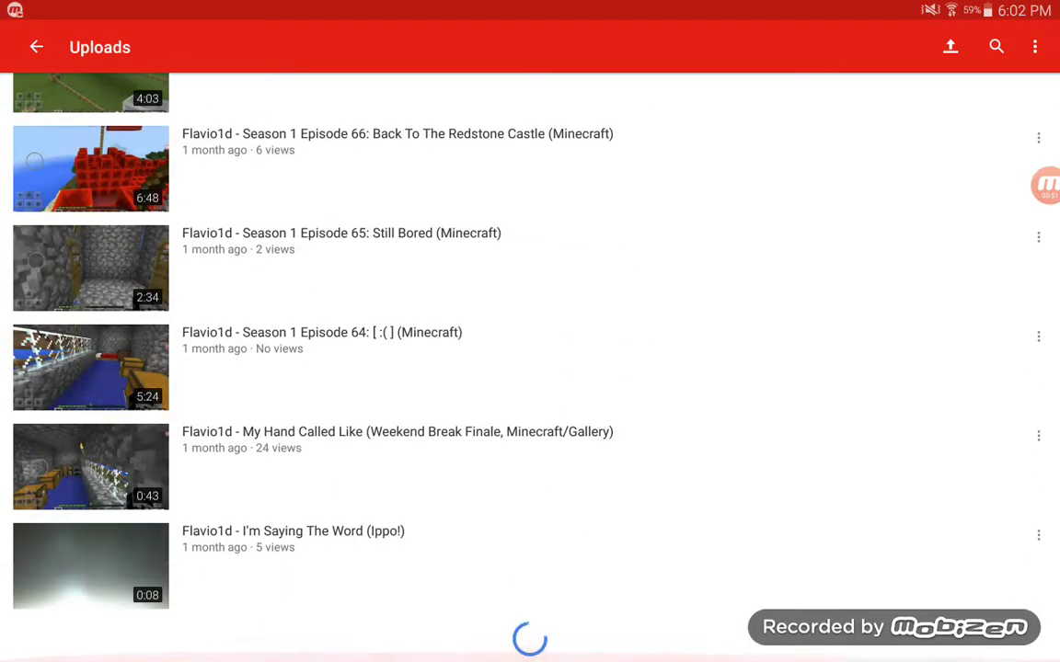
{"action": "scroll", "coordinate": [529, 368], "scroll_direction": "down", "scroll_amount": 8}
{"action": "scroll", "coordinate": [530, 368], "scroll_direction": "down", "scroll_amount": 10}
{"action": "scroll", "coordinate": [529, 368], "scroll_direction": "down", "scroll_amount": 3}
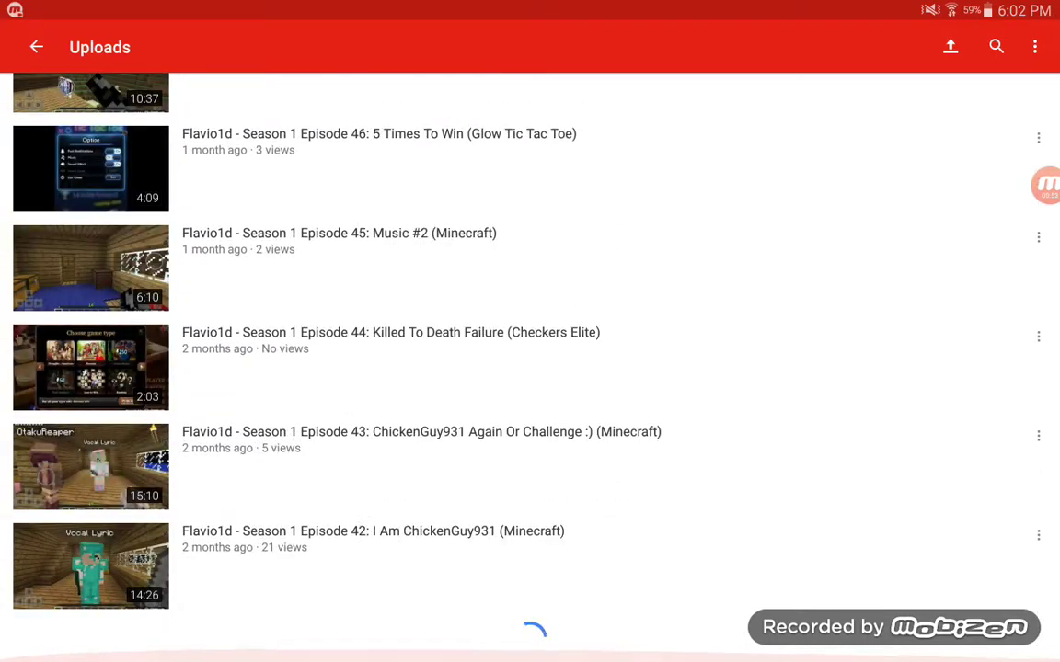
{"action": "scroll", "coordinate": [530, 368], "scroll_direction": "down", "scroll_amount": 8}
{"action": "scroll", "coordinate": [530, 368], "scroll_direction": "down", "scroll_amount": 8}
{"action": "scroll", "coordinate": [530, 368], "scroll_direction": "down", "scroll_amount": 2}
{"action": "scroll", "coordinate": [530, 368], "scroll_direction": "down", "scroll_amount": 3}
{"action": "scroll", "coordinate": [530, 368], "scroll_direction": "down", "scroll_amount": 8}
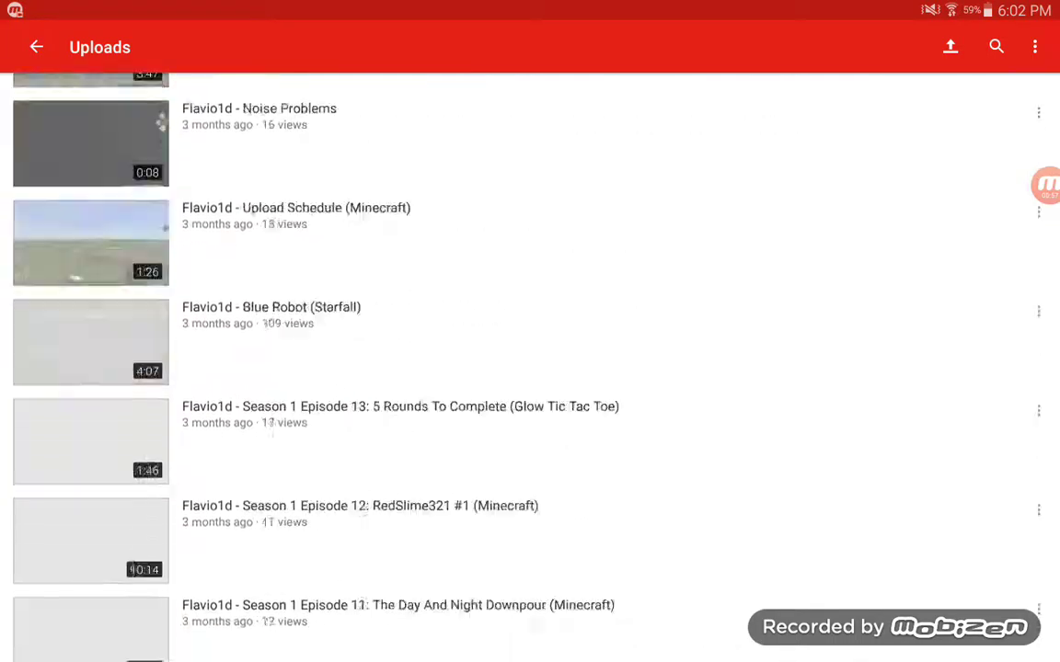
{"action": "scroll", "coordinate": [530, 368], "scroll_direction": "down", "scroll_amount": 5}
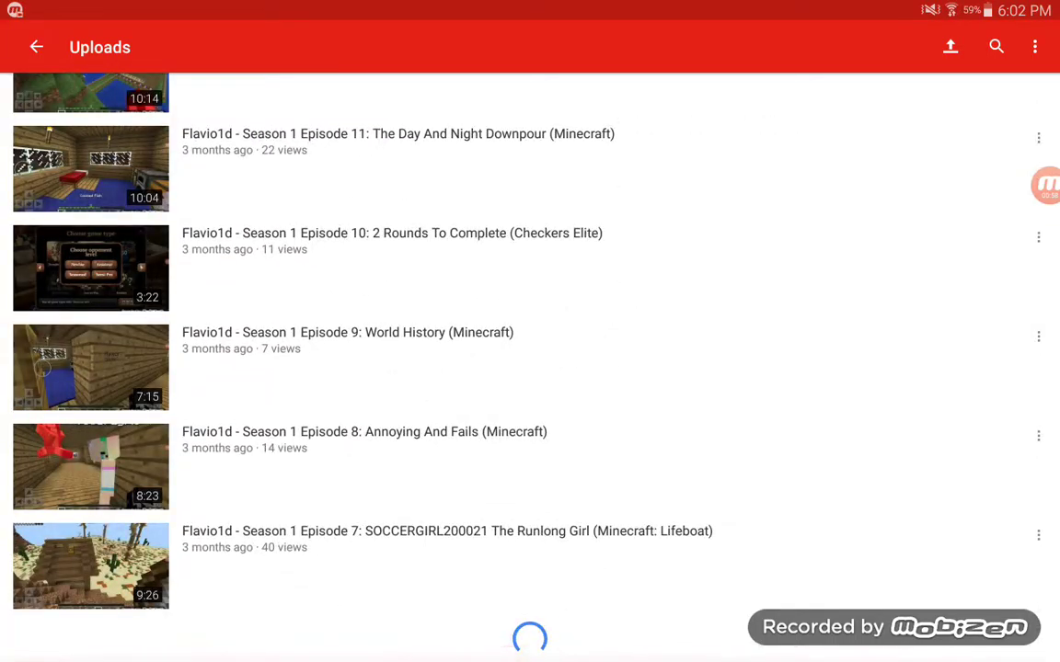
{"action": "scroll", "coordinate": [530, 368], "scroll_direction": "up", "scroll_amount": 5}
{"action": "scroll", "coordinate": [530, 368], "scroll_direction": "up", "scroll_amount": 4}
{"action": "scroll", "coordinate": [530, 368], "scroll_direction": "up", "scroll_amount": 3}
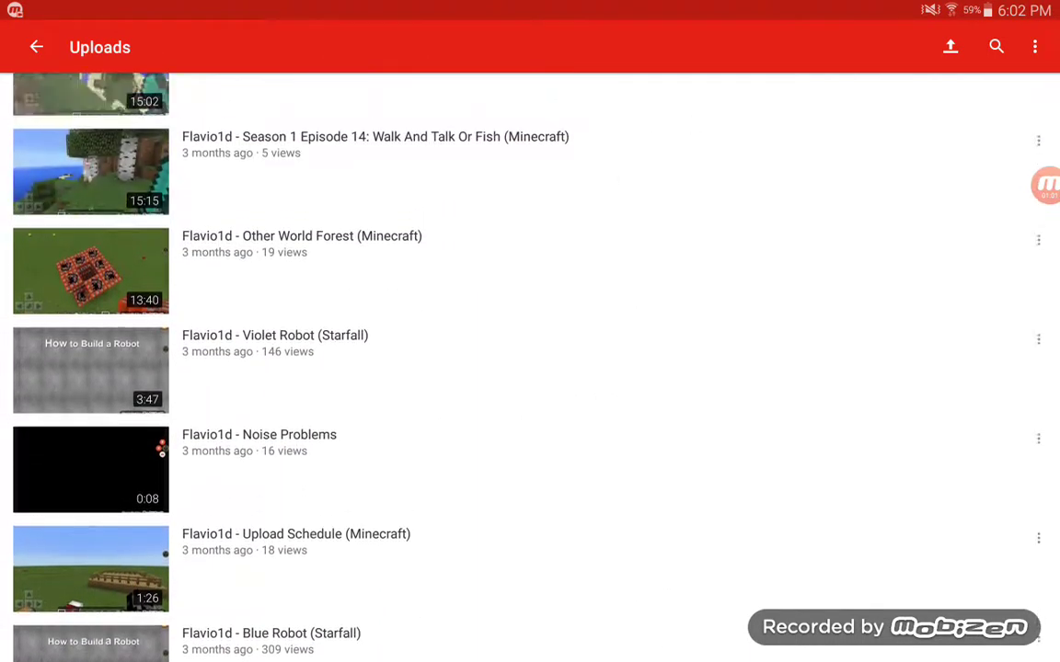
{"action": "scroll", "coordinate": [530, 368], "scroll_direction": "up", "scroll_amount": 3}
{"action": "scroll", "coordinate": [530, 368], "scroll_direction": "up", "scroll_amount": 5}
{"action": "scroll", "coordinate": [530, 368], "scroll_direction": "up", "scroll_amount": 2}
{"action": "scroll", "coordinate": [530, 368], "scroll_direction": "down", "scroll_amount": 2}
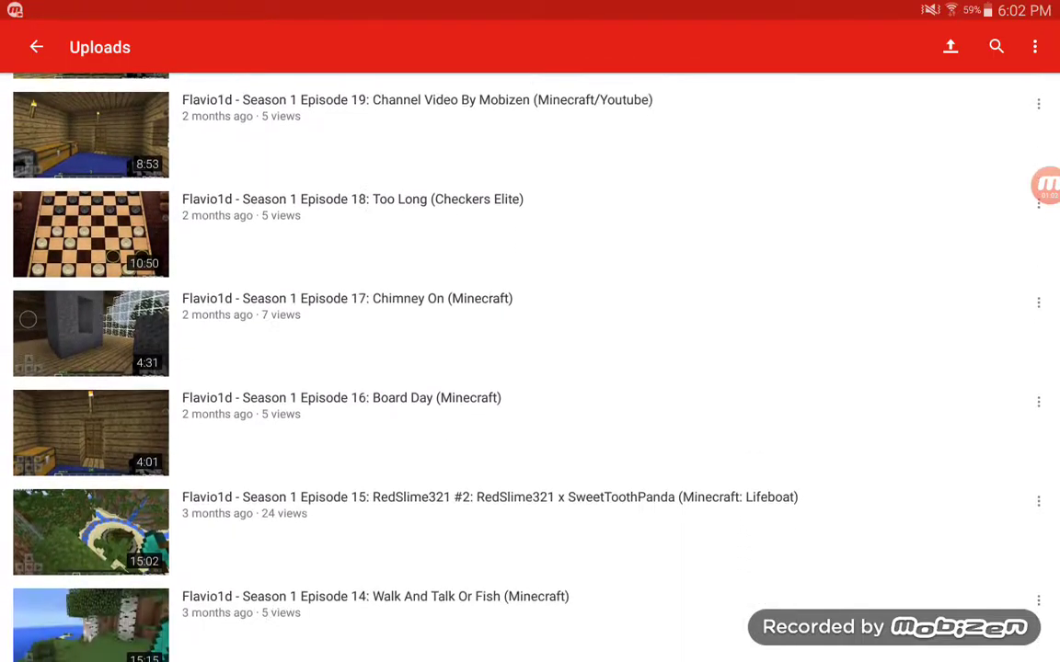
{"action": "scroll", "coordinate": [530, 368], "scroll_direction": "down", "scroll_amount": 8}
{"action": "scroll", "coordinate": [530, 368], "scroll_direction": "down", "scroll_amount": 6}
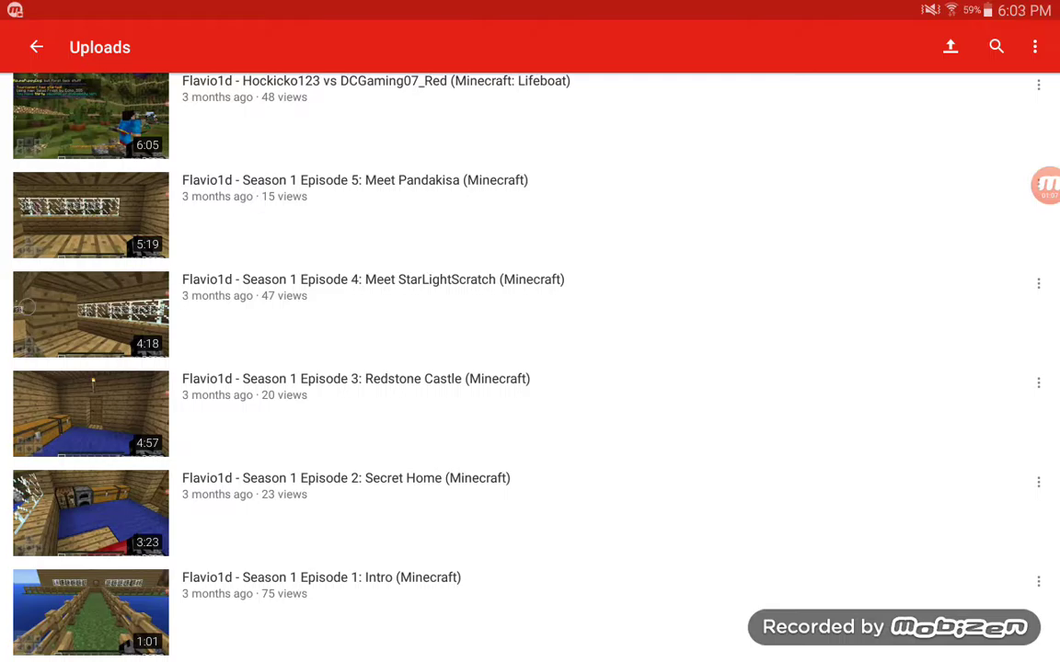
{"action": "scroll", "coordinate": [530, 368], "scroll_direction": "up", "scroll_amount": 3}
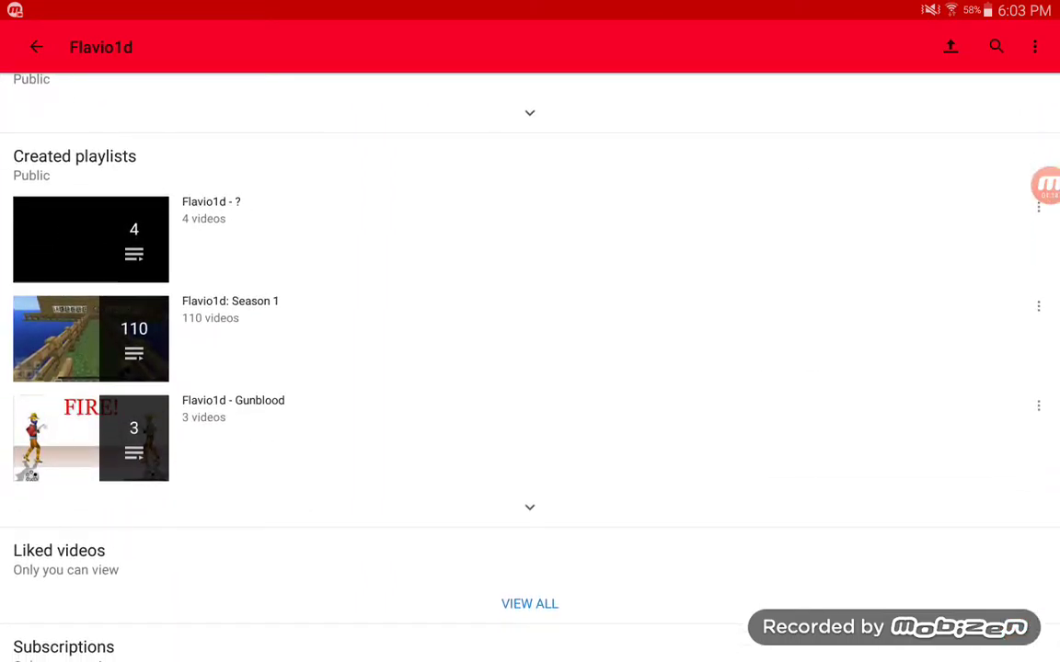
{"action": "left_click", "coordinate": [230, 336]}
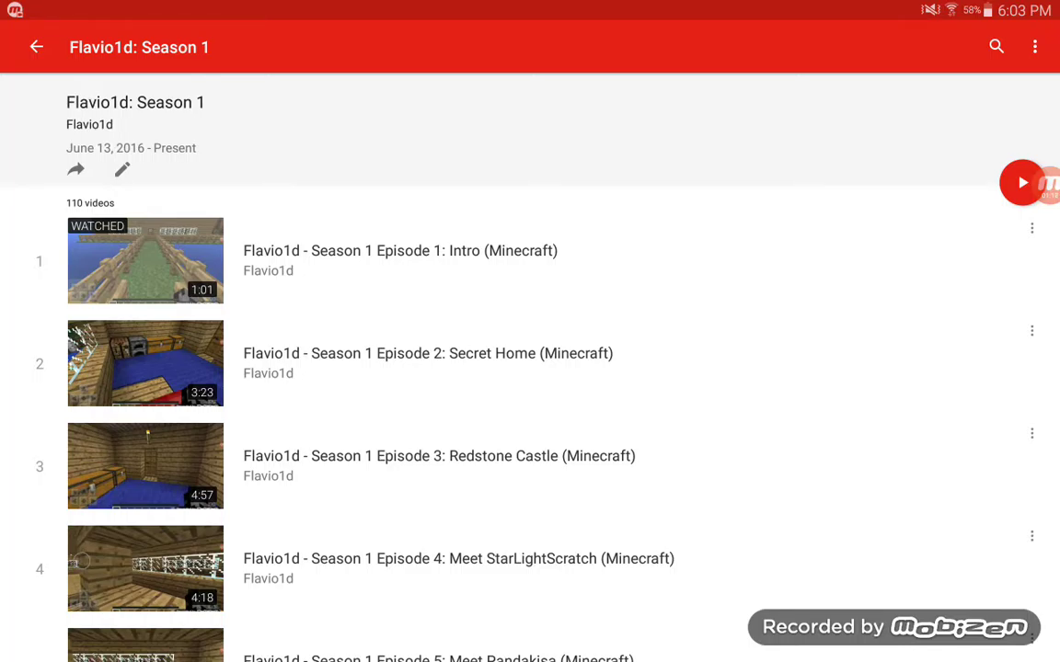
{"action": "scroll", "coordinate": [530, 368], "scroll_direction": "down", "scroll_amount": 10}
{"action": "scroll", "coordinate": [529, 368], "scroll_direction": "down", "scroll_amount": 5}
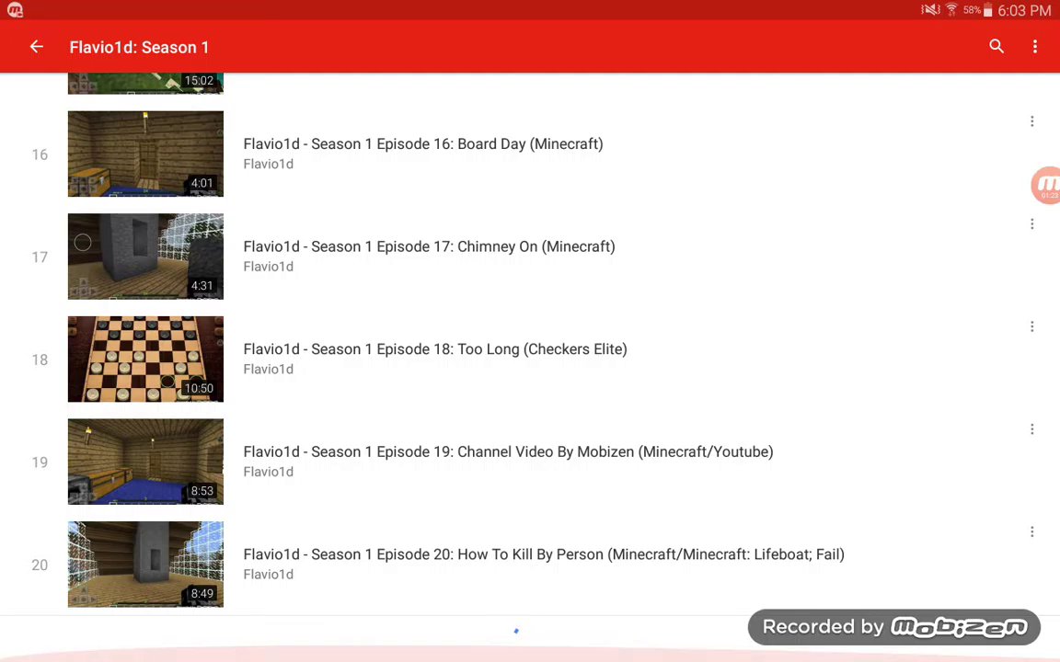
{"action": "scroll", "coordinate": [530, 368], "scroll_direction": "down", "scroll_amount": 10}
{"action": "scroll", "coordinate": [530, 368], "scroll_direction": "down", "scroll_amount": 5}
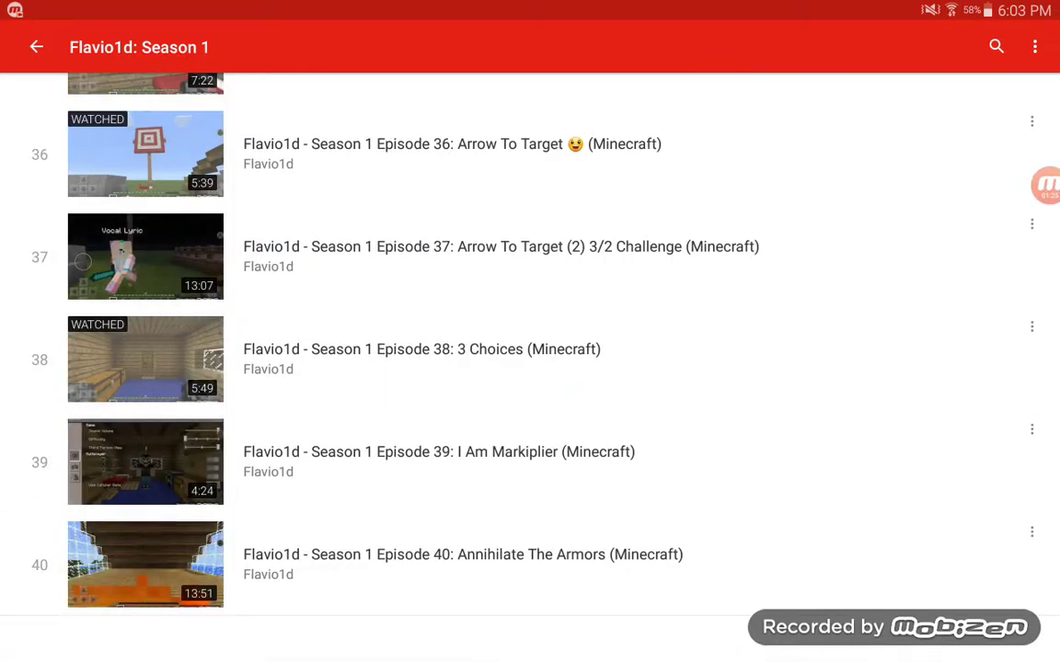
{"action": "scroll", "coordinate": [529, 368], "scroll_direction": "down", "scroll_amount": 10}
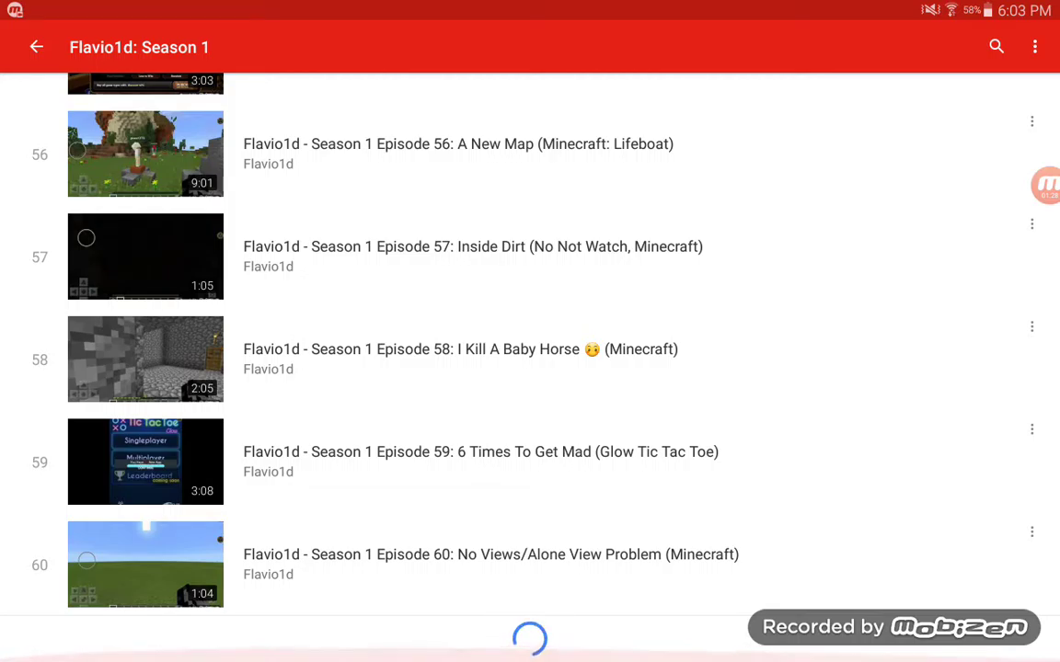
{"action": "scroll", "coordinate": [530, 368], "scroll_direction": "down", "scroll_amount": 5}
{"action": "scroll", "coordinate": [530, 368], "scroll_direction": "down", "scroll_amount": 5}
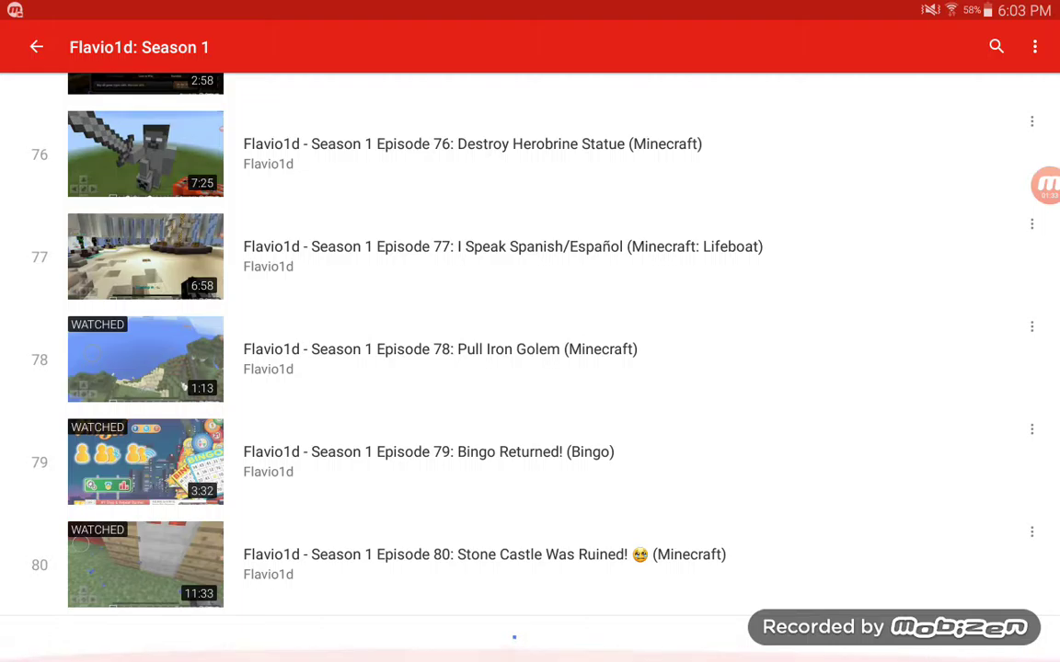
{"action": "scroll", "coordinate": [530, 368], "scroll_direction": "down", "scroll_amount": 5}
{"action": "scroll", "coordinate": [530, 368], "scroll_direction": "down", "scroll_amount": 5}
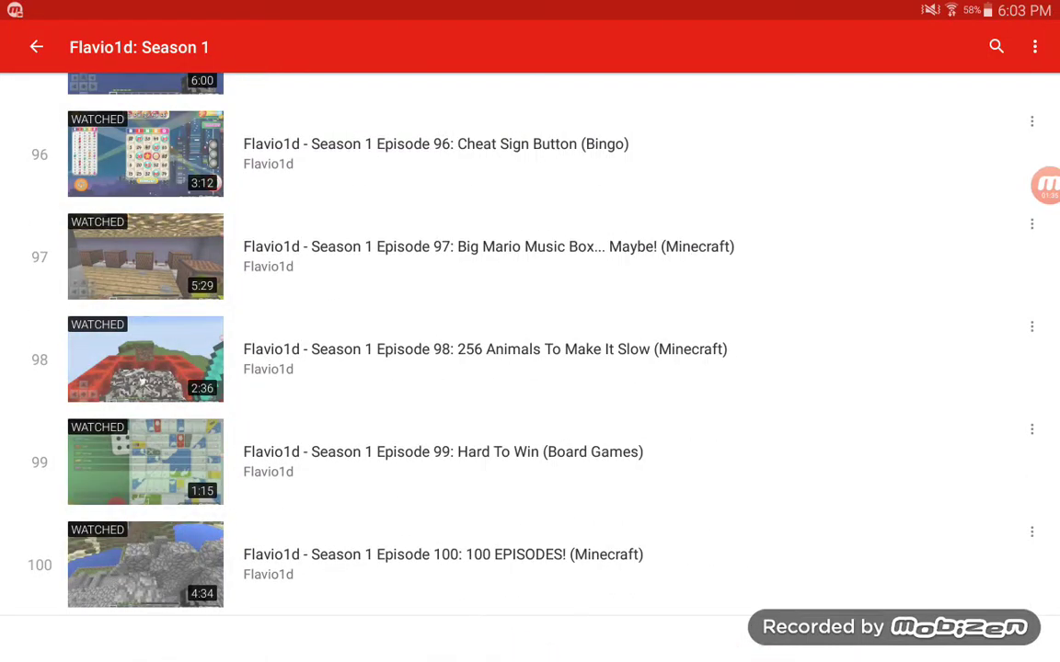
{"action": "scroll", "coordinate": [530, 368], "scroll_direction": "down", "scroll_amount": 5}
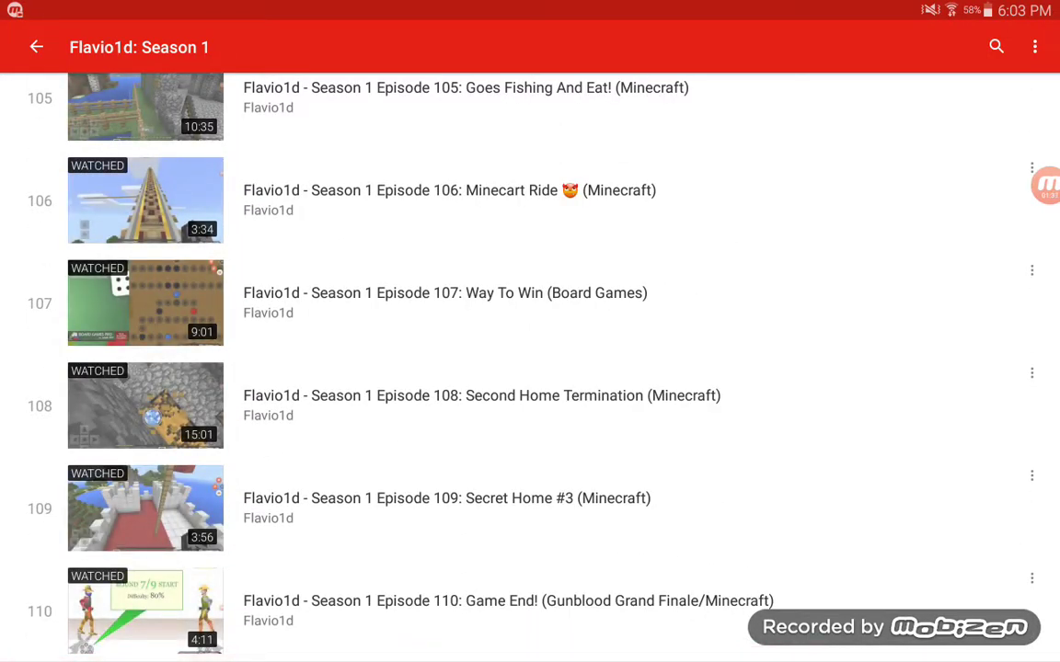
{"action": "scroll", "coordinate": [529, 368], "scroll_direction": "up", "scroll_amount": 5}
{"action": "scroll", "coordinate": [530, 368], "scroll_direction": "up", "scroll_amount": 5}
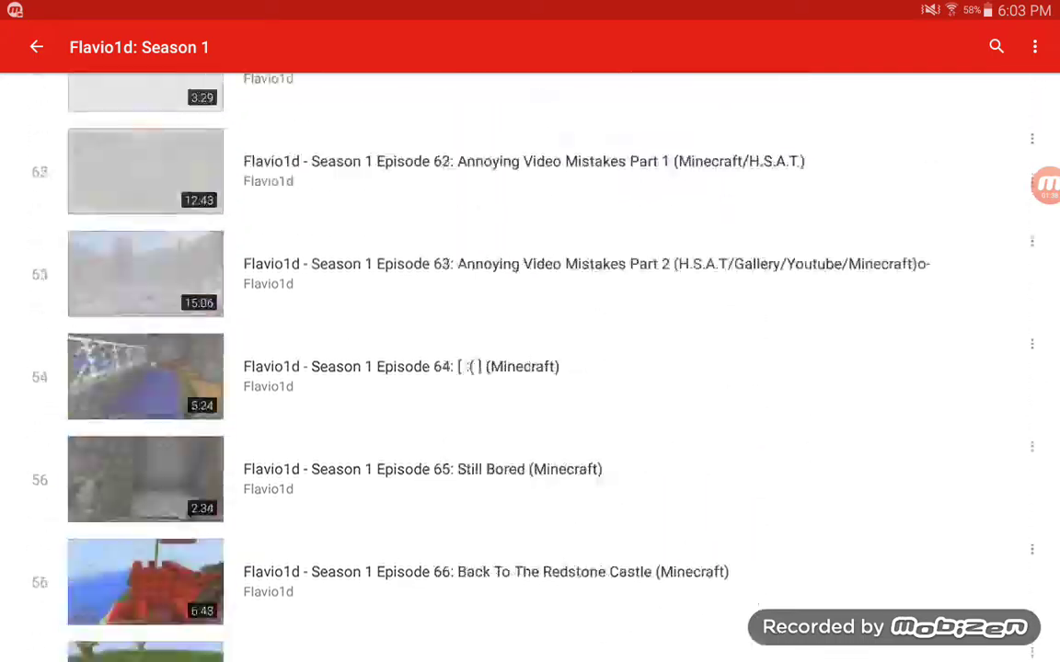
{"action": "scroll", "coordinate": [530, 368], "scroll_direction": "up", "scroll_amount": 5}
{"action": "scroll", "coordinate": [530, 368], "scroll_direction": "up", "scroll_amount": 5}
{"action": "scroll", "coordinate": [529, 368], "scroll_direction": "up", "scroll_amount": 5}
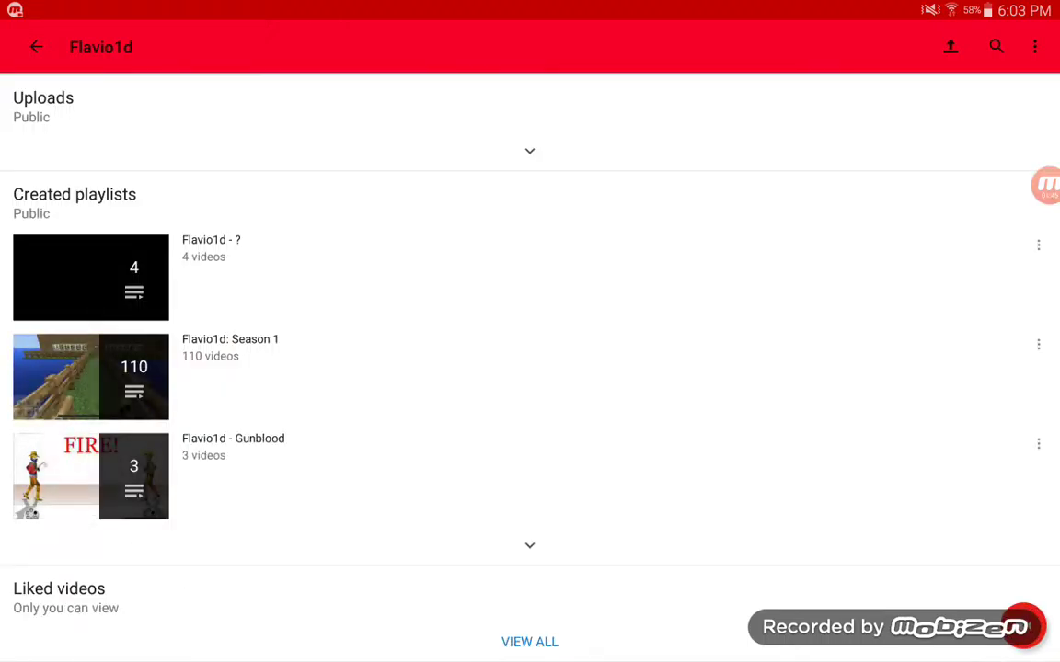
{"action": "scroll", "coordinate": [529, 368], "scroll_direction": "down", "scroll_amount": 2}
{"action": "scroll", "coordinate": [529, 368], "scroll_direction": "down", "scroll_amount": 1}
{"action": "scroll", "coordinate": [530, 368], "scroll_direction": "down", "scroll_amount": 1}
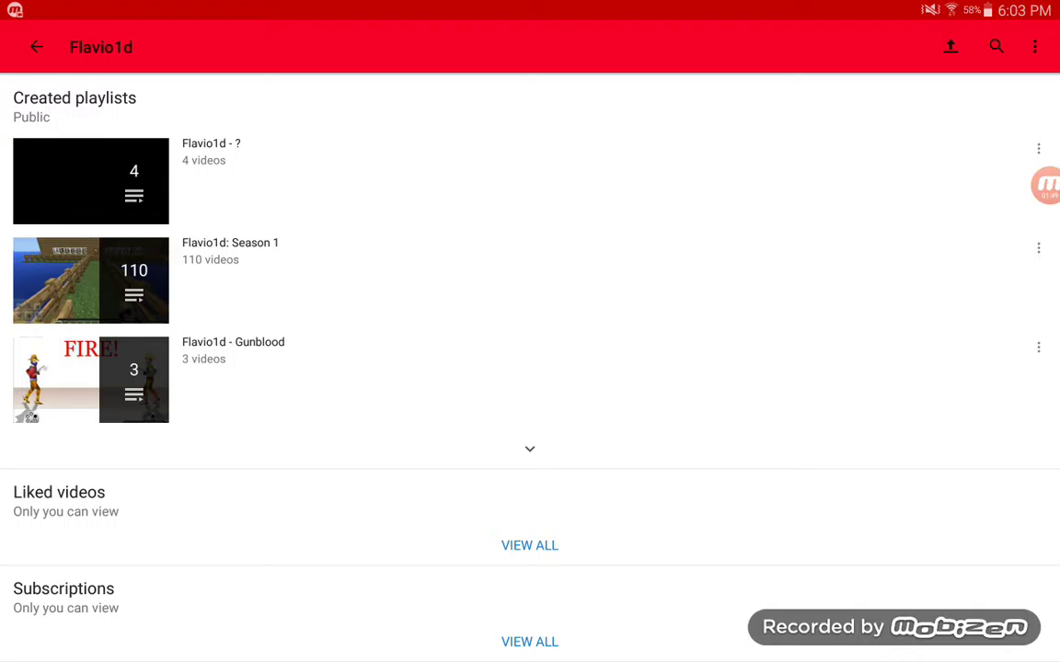
View the 3-episode Gunblood playlist, then go back and expand Created playlists.
{"action": "left_click", "coordinate": [604, 363]}
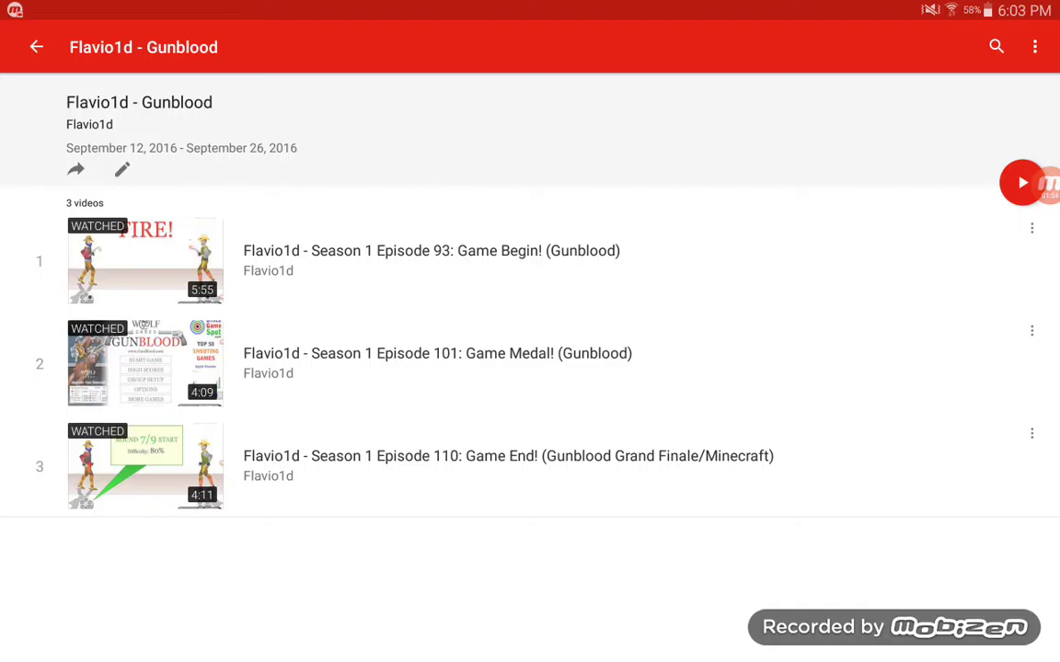
{"action": "left_click", "coordinate": [36, 47]}
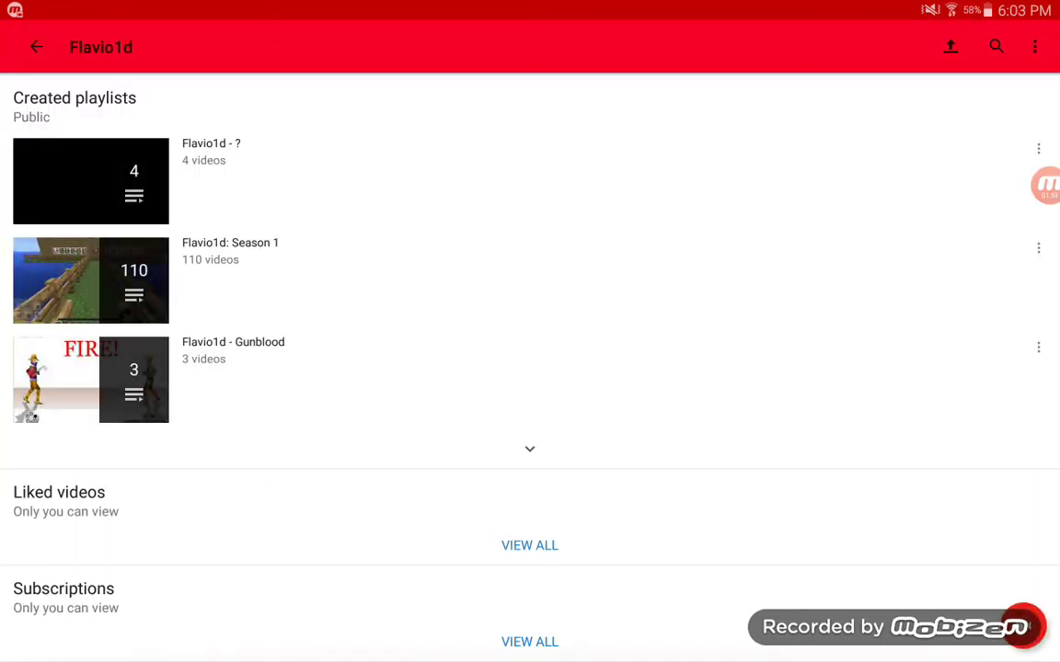
{"action": "left_click", "coordinate": [529, 545]}
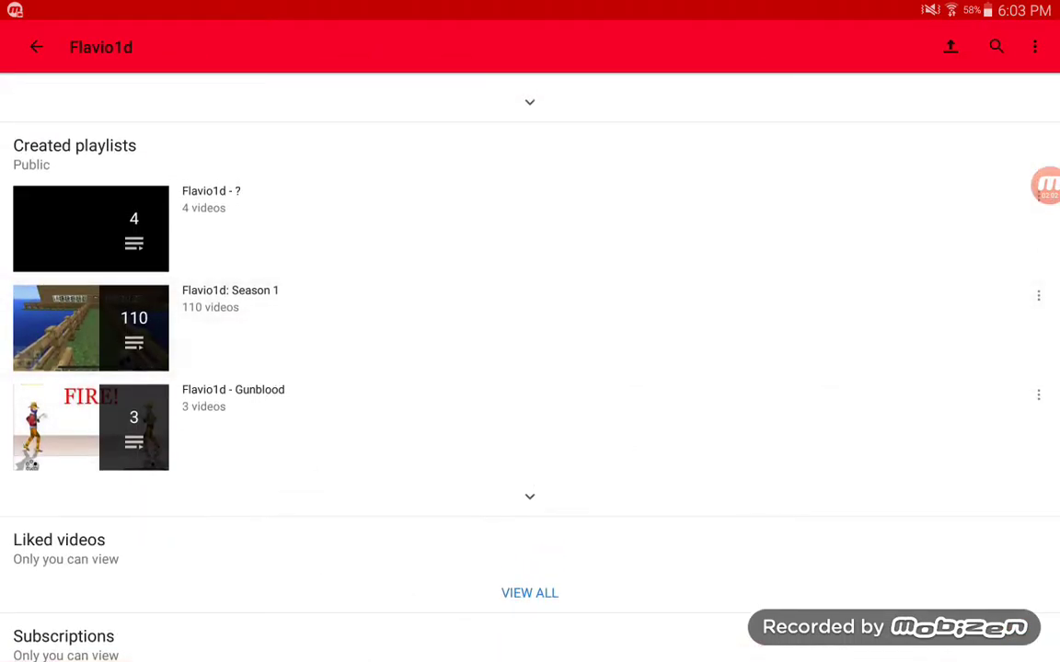
{"action": "left_click", "coordinate": [529, 507]}
Show all created playlists and open 'Flavio1d: Weekend Break' (40 videos).
{"action": "left_click", "coordinate": [529, 450]}
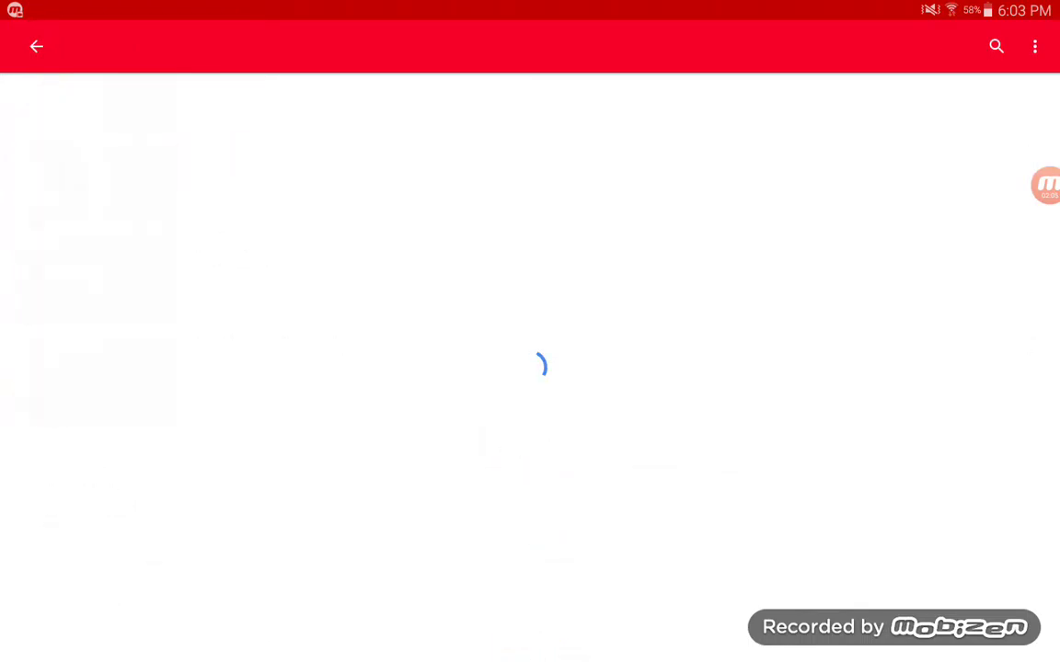
{"action": "scroll", "coordinate": [530, 368], "scroll_direction": "down", "scroll_amount": 4}
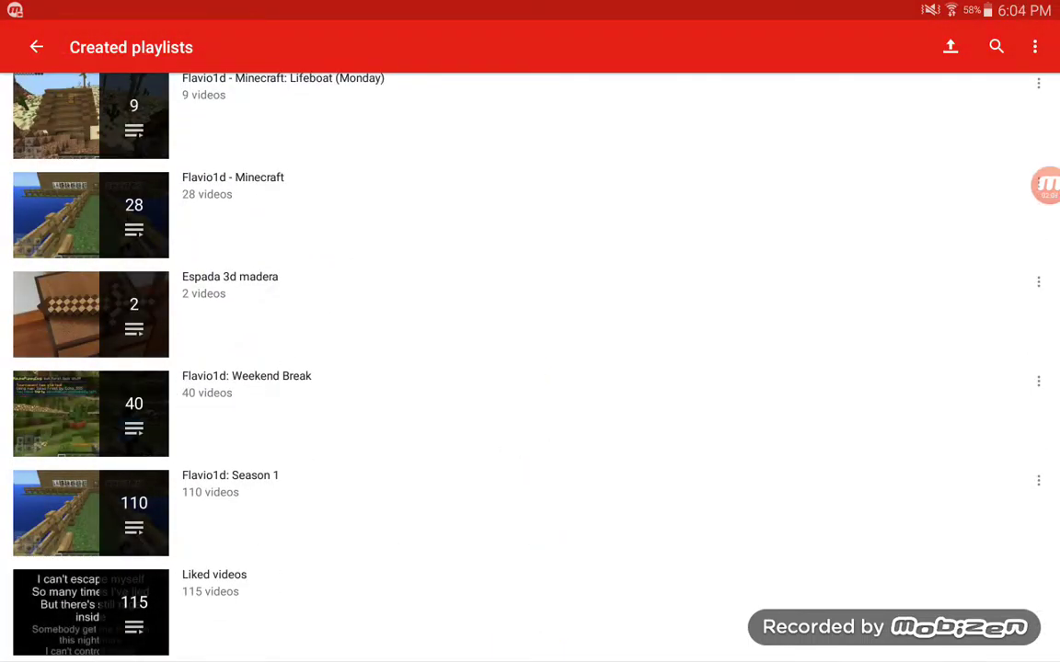
{"action": "left_click", "coordinate": [529, 405]}
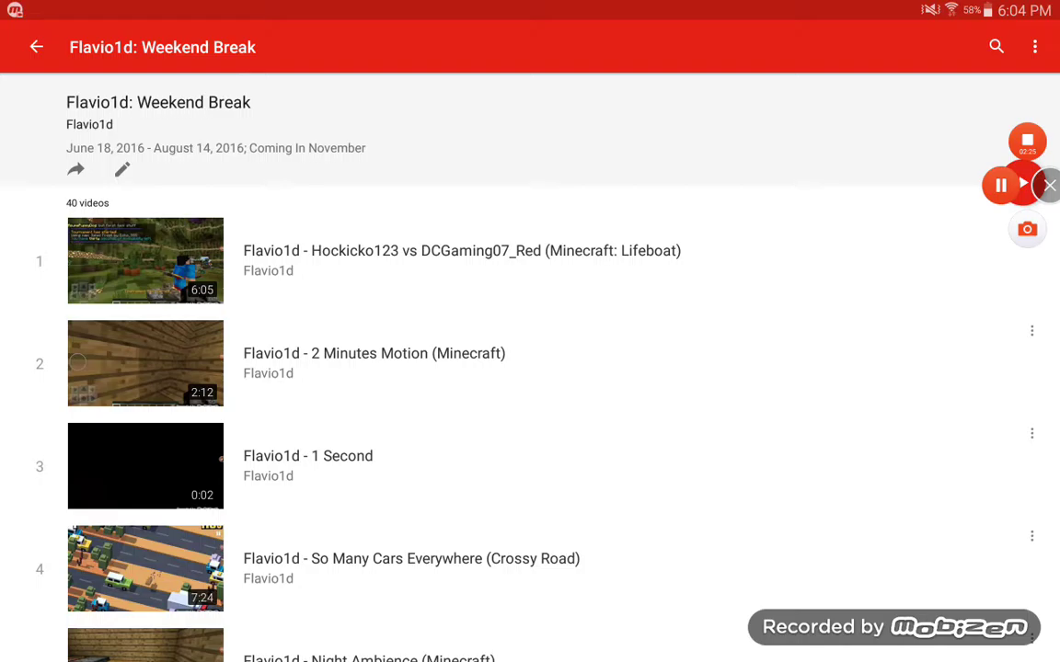
{"action": "scroll", "coordinate": [529, 368], "scroll_direction": "down", "scroll_amount": 10}
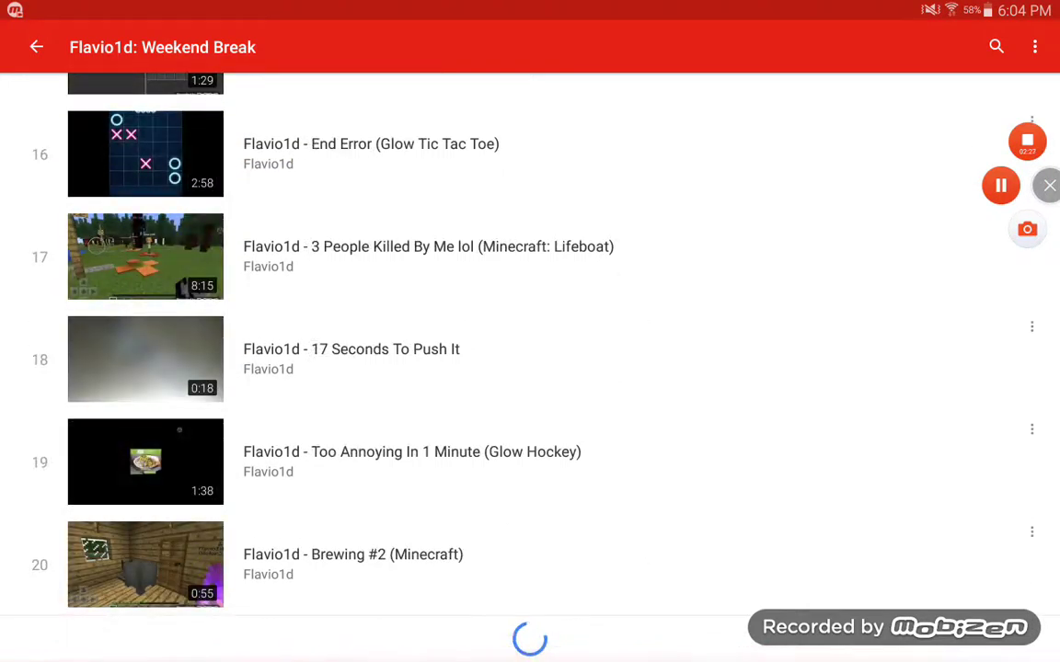
{"action": "scroll", "coordinate": [530, 368], "scroll_direction": "down", "scroll_amount": 10}
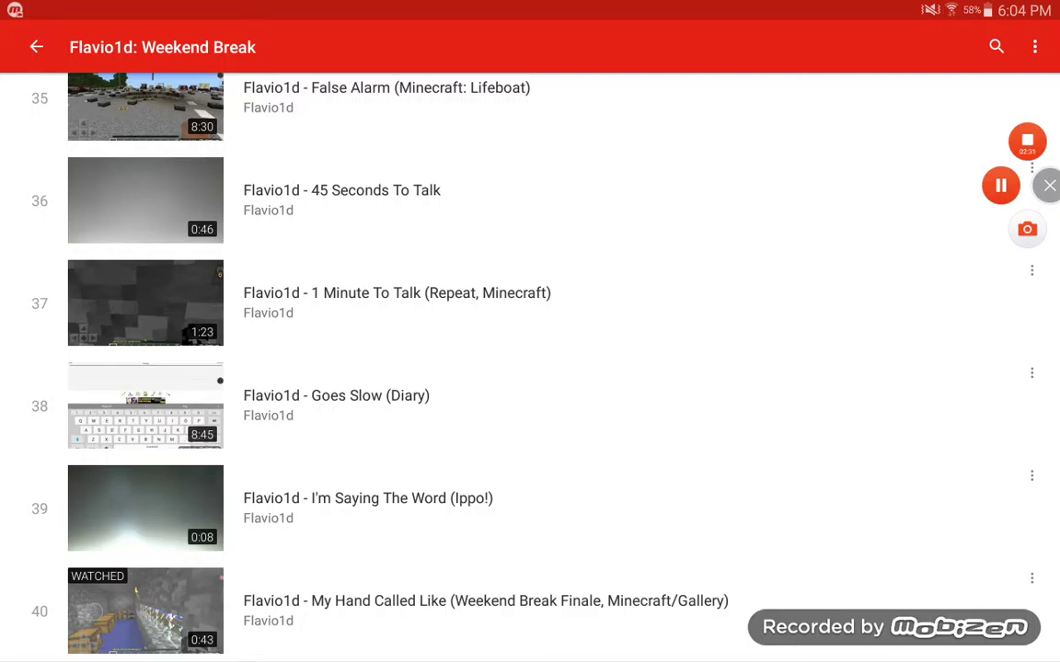
{"action": "scroll", "coordinate": [530, 368], "scroll_direction": "up", "scroll_amount": 10}
{"action": "scroll", "coordinate": [530, 368], "scroll_direction": "up", "scroll_amount": 10}
{"action": "scroll", "coordinate": [530, 368], "scroll_direction": "up", "scroll_amount": 10}
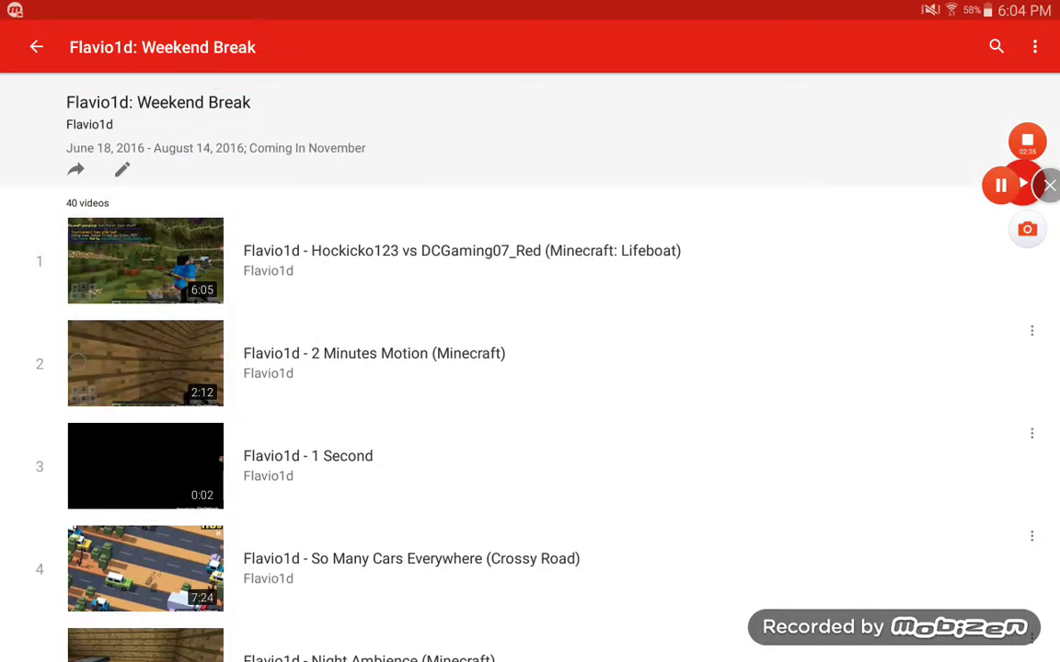
Scroll through all 40 Weekend Break videos and return to Created playlists.
{"action": "left_click_drag", "start_coordinate": [1028, 185], "coordinate": [1027, 344]}
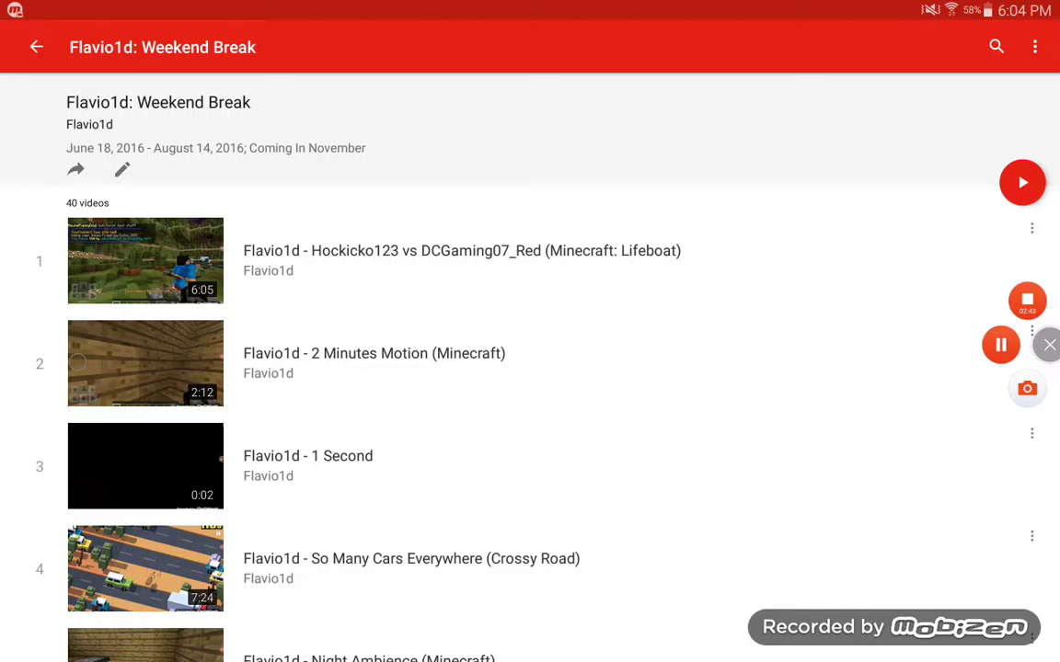
{"action": "left_click", "coordinate": [36, 47]}
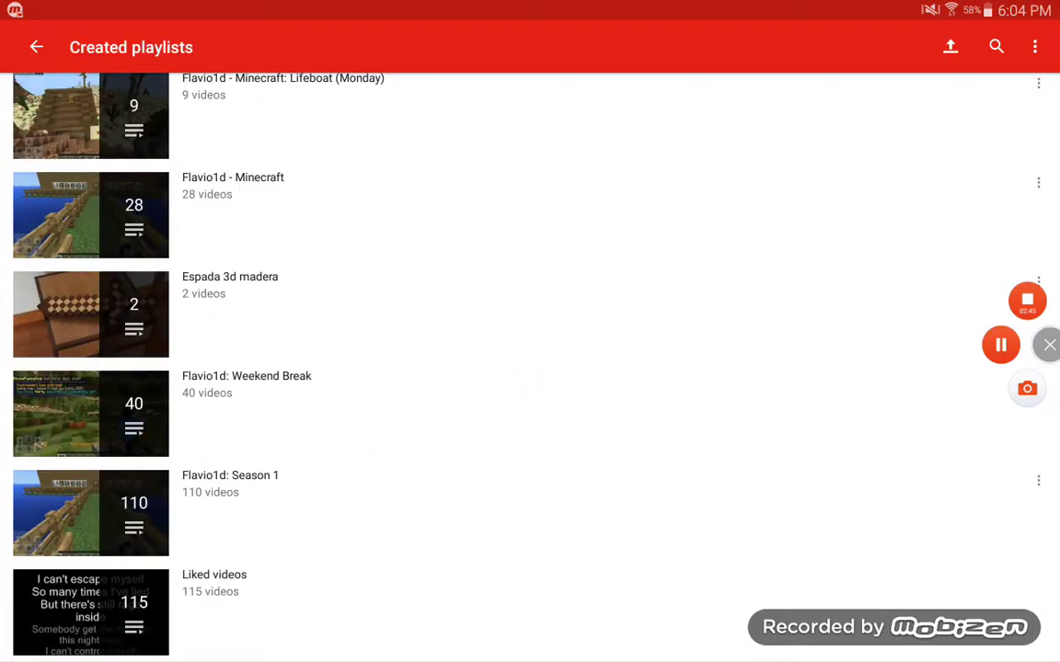
{"action": "scroll", "coordinate": [530, 368], "scroll_direction": "up", "scroll_amount": 10}
Back out through the Flavio1d channel to the account overview with its playlists.
{"action": "left_click", "coordinate": [239, 386]}
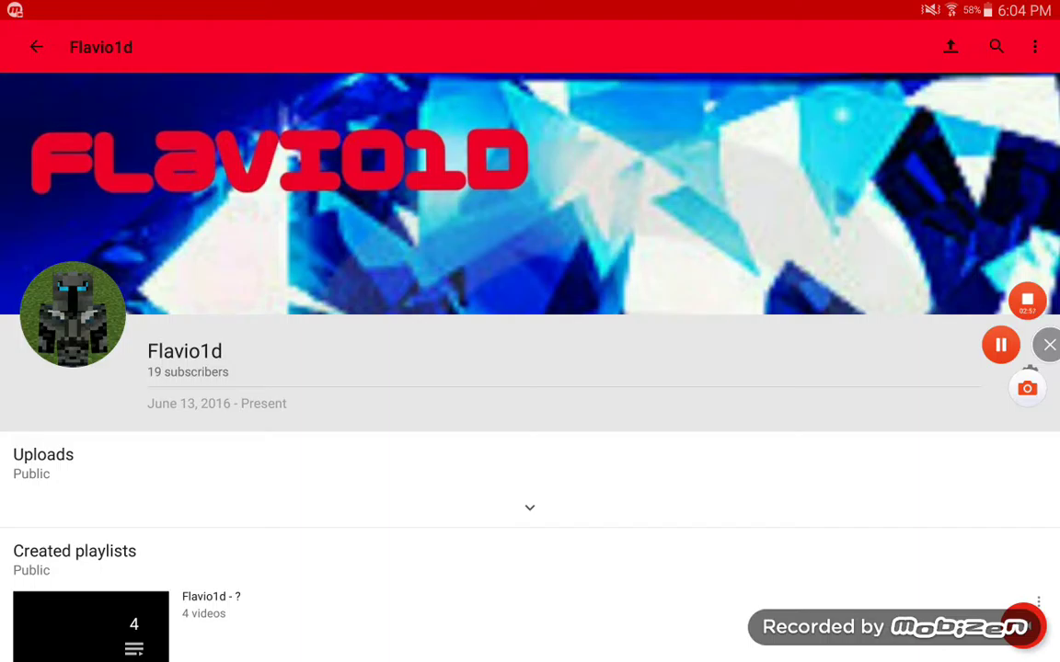
{"action": "mouse_move", "coordinate": [529, 4]}
{"action": "left_mouse_down"}
{"action": "mouse_move", "coordinate": [530, 276]}
{"action": "mouse_move", "coordinate": [530, 4]}
{"action": "left_mouse_up"}
{"action": "scroll", "coordinate": [530, 368], "scroll_direction": "down", "scroll_amount": 5}
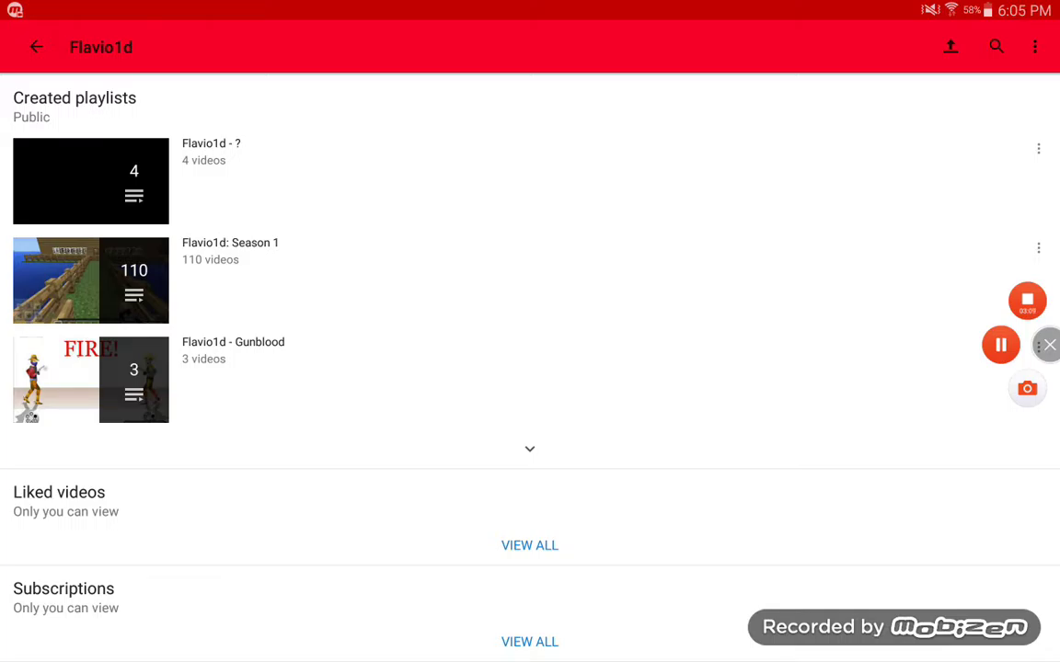
{"action": "left_click", "coordinate": [35, 47]}
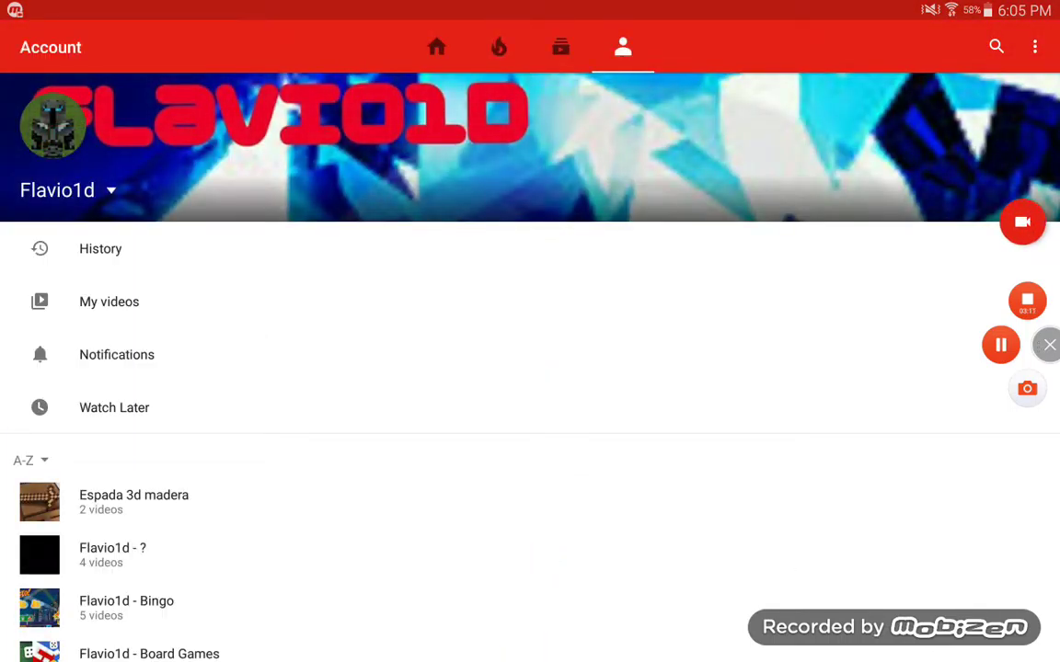
Open Notifications and scroll back to the September 2016 entries.
{"action": "left_click", "coordinate": [133, 503]}
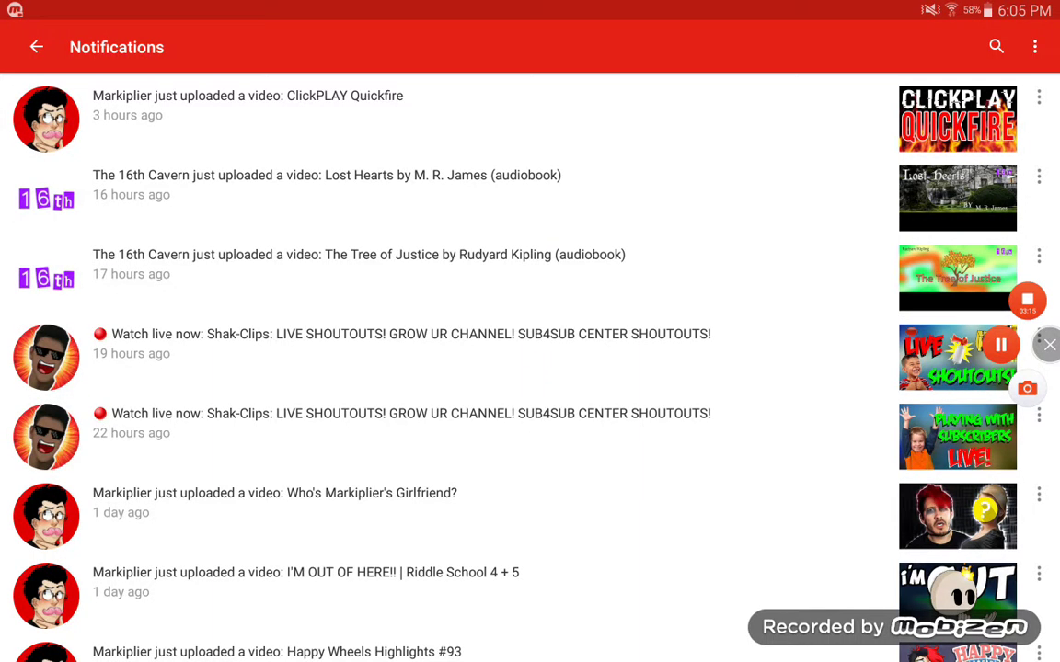
{"action": "scroll", "coordinate": [460, 368], "scroll_direction": "down", "scroll_amount": 8}
{"action": "scroll", "coordinate": [460, 368], "scroll_direction": "down", "scroll_amount": 6}
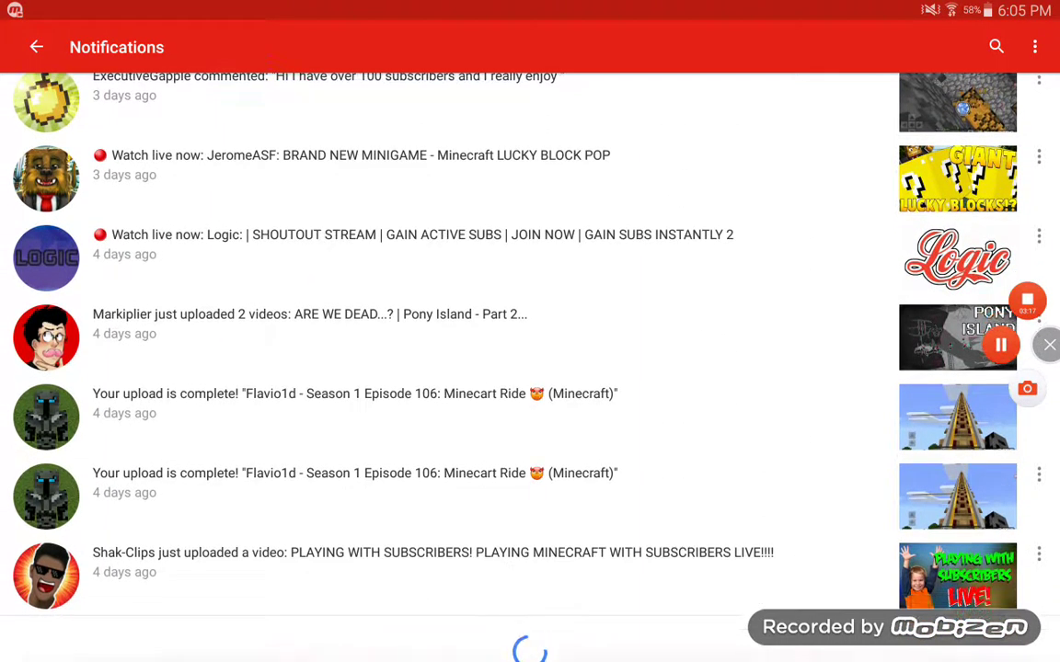
{"action": "scroll", "coordinate": [460, 368], "scroll_direction": "down", "scroll_amount": 6}
{"action": "scroll", "coordinate": [460, 368], "scroll_direction": "down", "scroll_amount": 5}
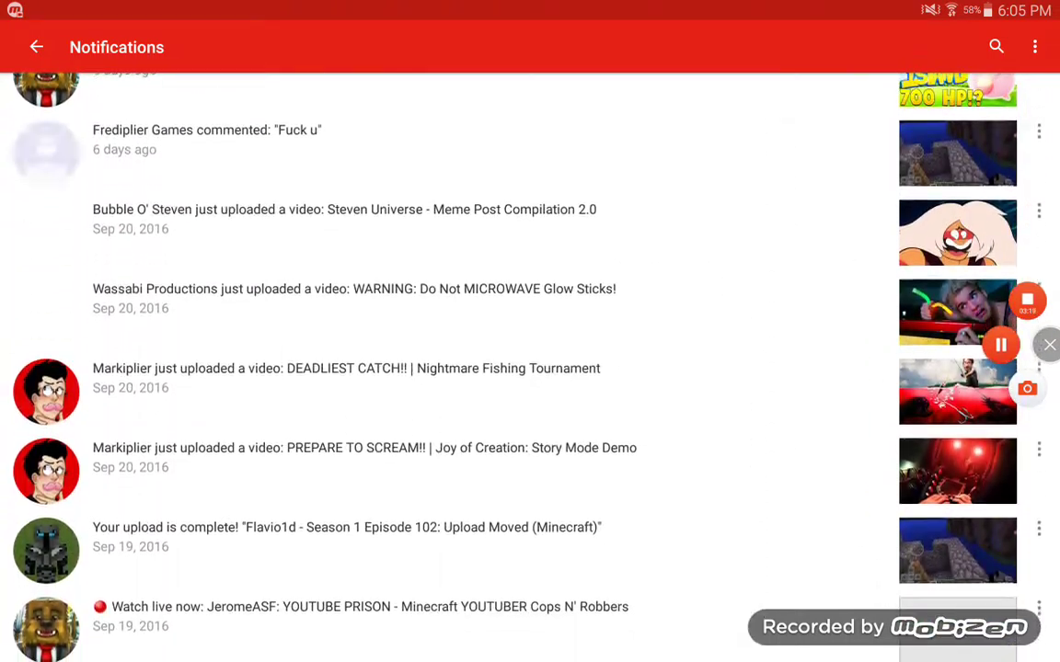
{"action": "scroll", "coordinate": [471, 368], "scroll_direction": "down", "scroll_amount": 4}
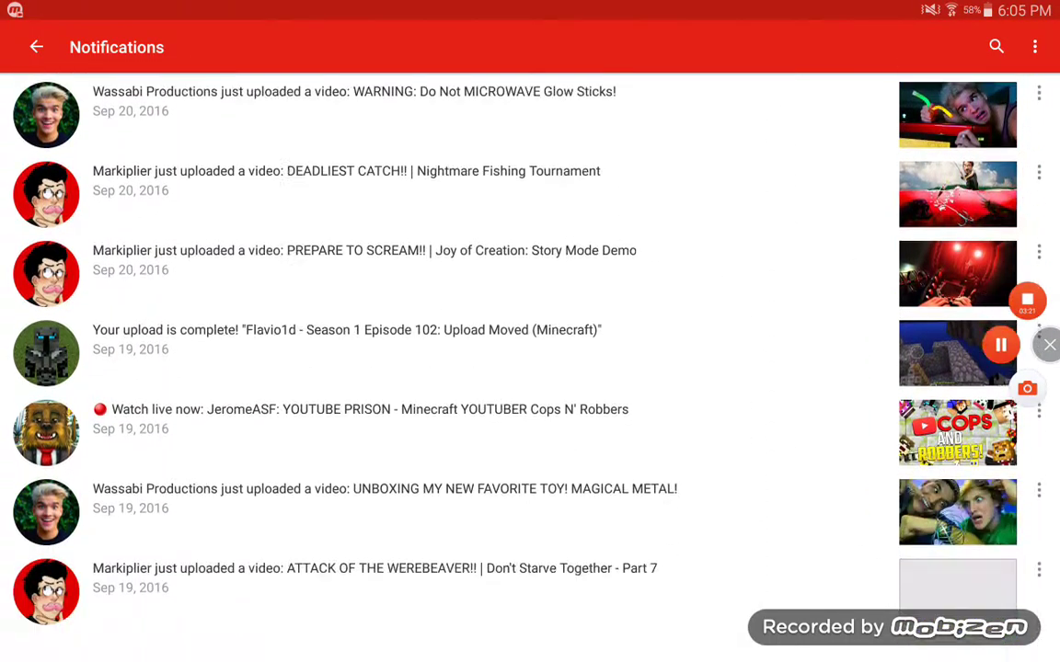
{"action": "scroll", "coordinate": [471, 368], "scroll_direction": "down", "scroll_amount": 1}
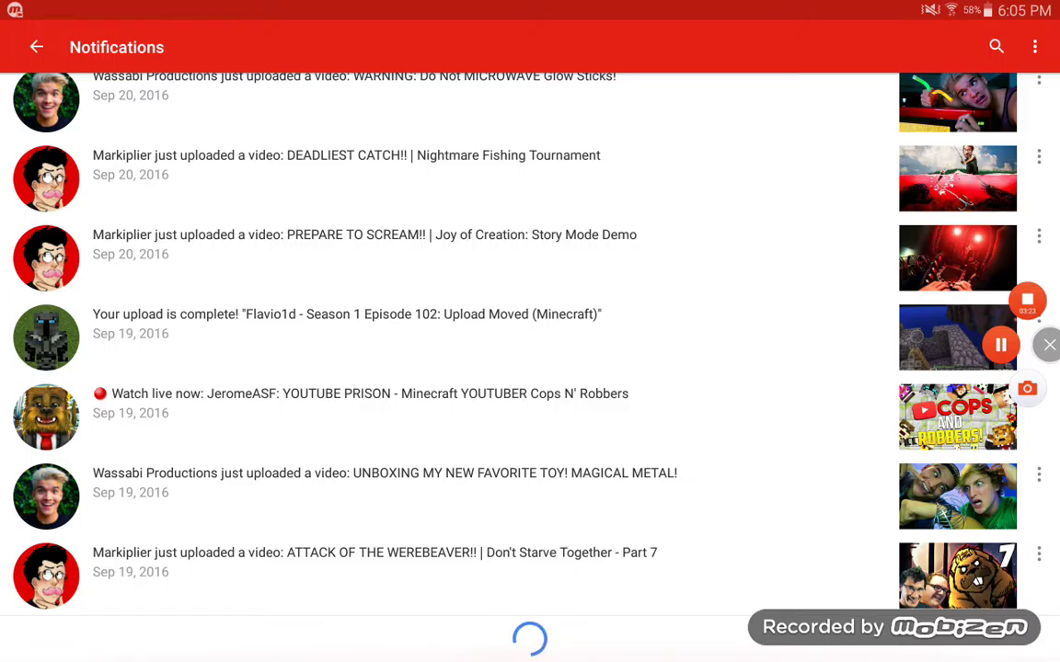
{"action": "scroll", "coordinate": [471, 368], "scroll_direction": "down", "scroll_amount": 4}
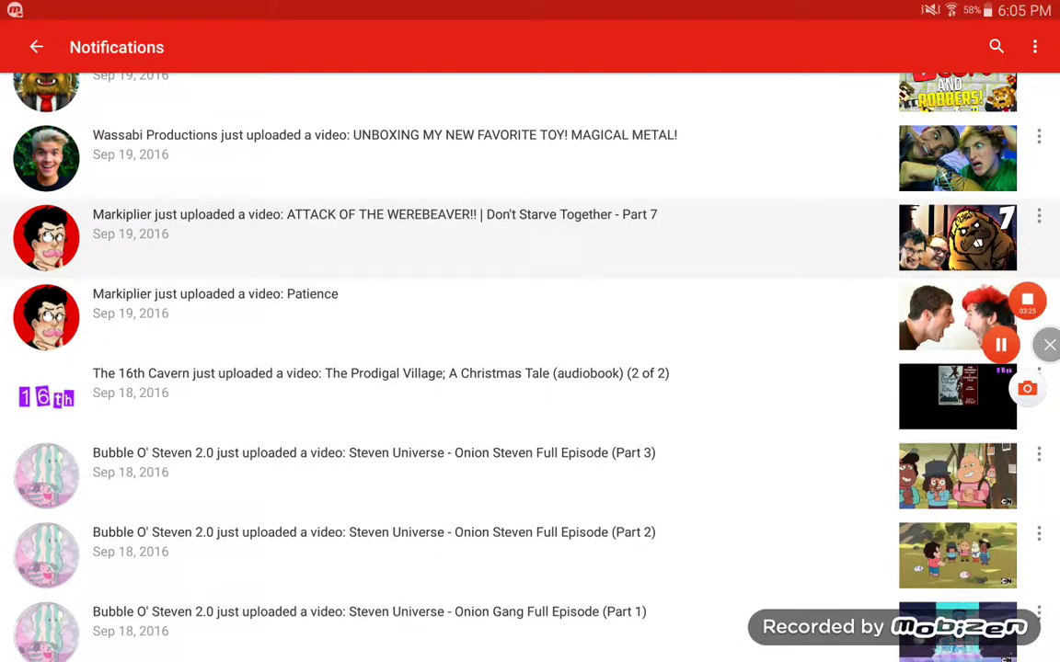
{"action": "scroll", "coordinate": [471, 368], "scroll_direction": "down", "scroll_amount": 5}
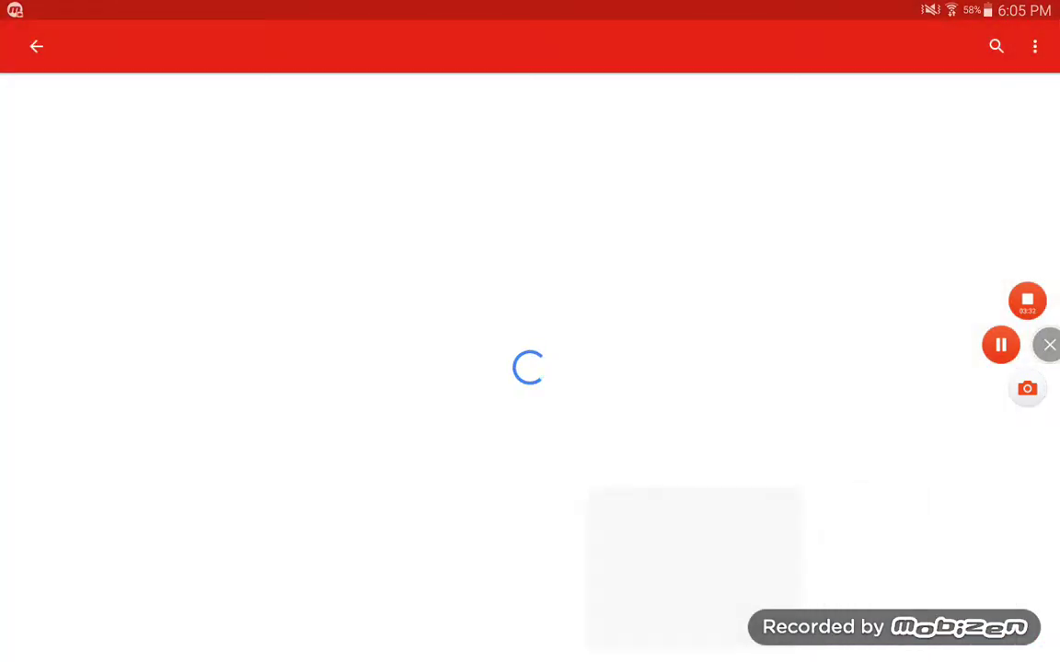
{"action": "scroll", "coordinate": [530, 368], "scroll_direction": "down", "scroll_amount": 3}
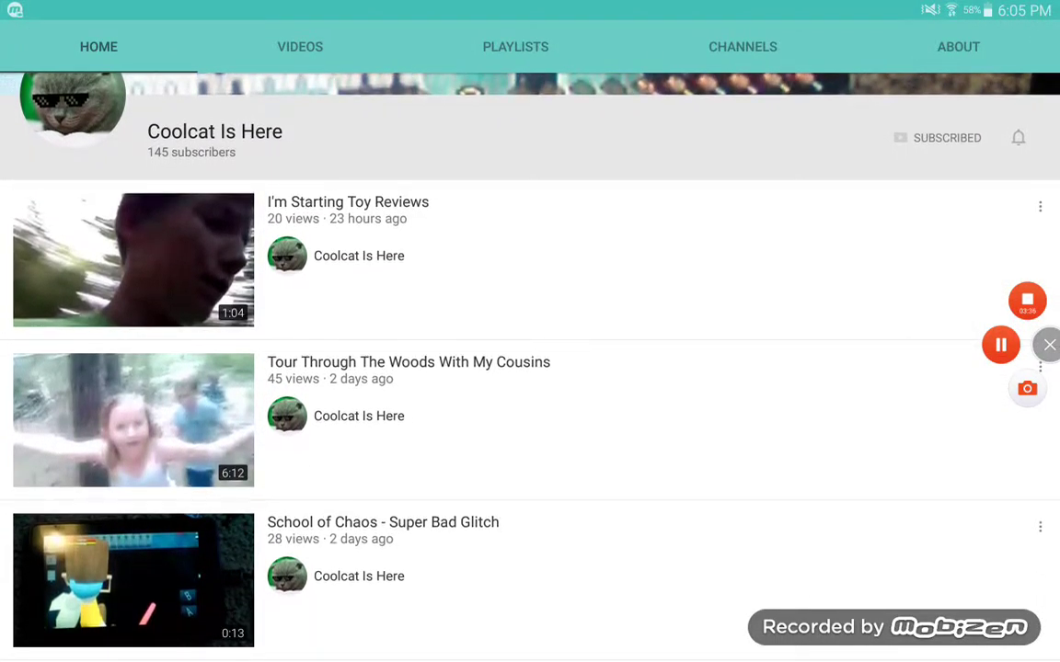
{"action": "scroll", "coordinate": [530, 368], "scroll_direction": "down", "scroll_amount": 5}
{"action": "scroll", "coordinate": [530, 368], "scroll_direction": "down", "scroll_amount": 5}
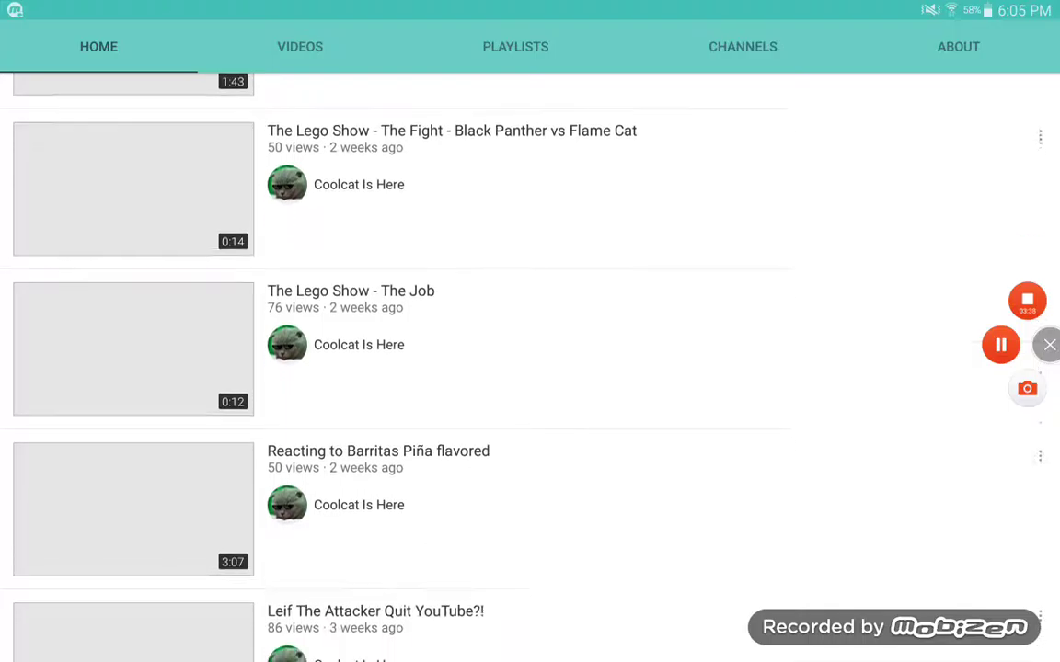
{"action": "scroll", "coordinate": [530, 368], "scroll_direction": "down", "scroll_amount": 5}
{"action": "scroll", "coordinate": [530, 368], "scroll_direction": "down", "scroll_amount": 5}
{"action": "scroll", "coordinate": [530, 368], "scroll_direction": "down", "scroll_amount": 5}
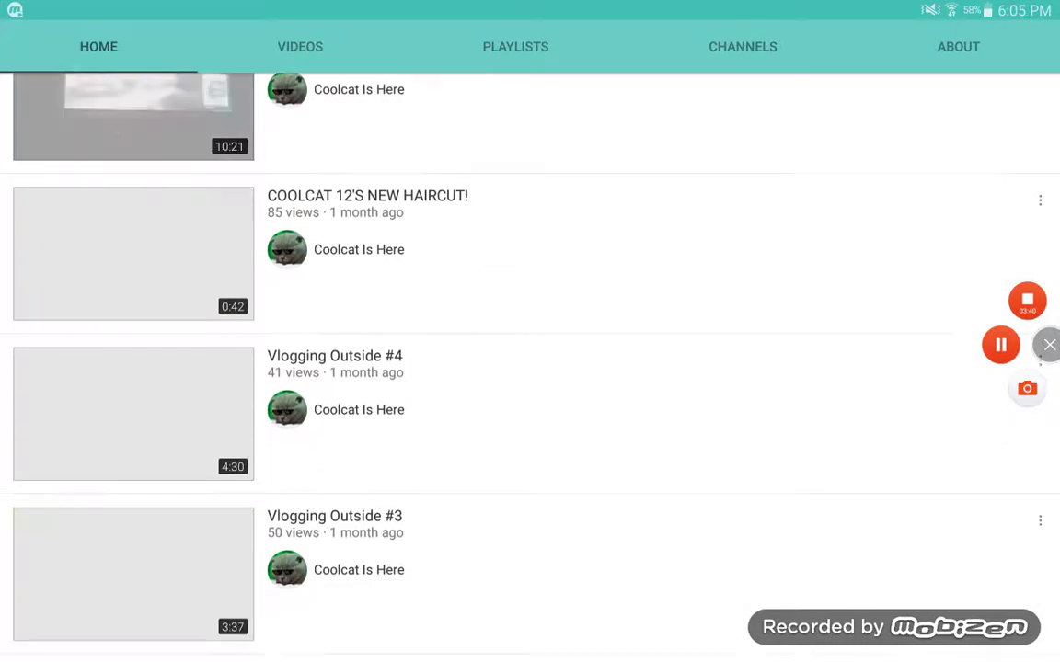
{"action": "scroll", "coordinate": [529, 368], "scroll_direction": "down", "scroll_amount": 3}
{"action": "scroll", "coordinate": [530, 368], "scroll_direction": "down", "scroll_amount": 5}
{"action": "scroll", "coordinate": [530, 368], "scroll_direction": "down", "scroll_amount": 5}
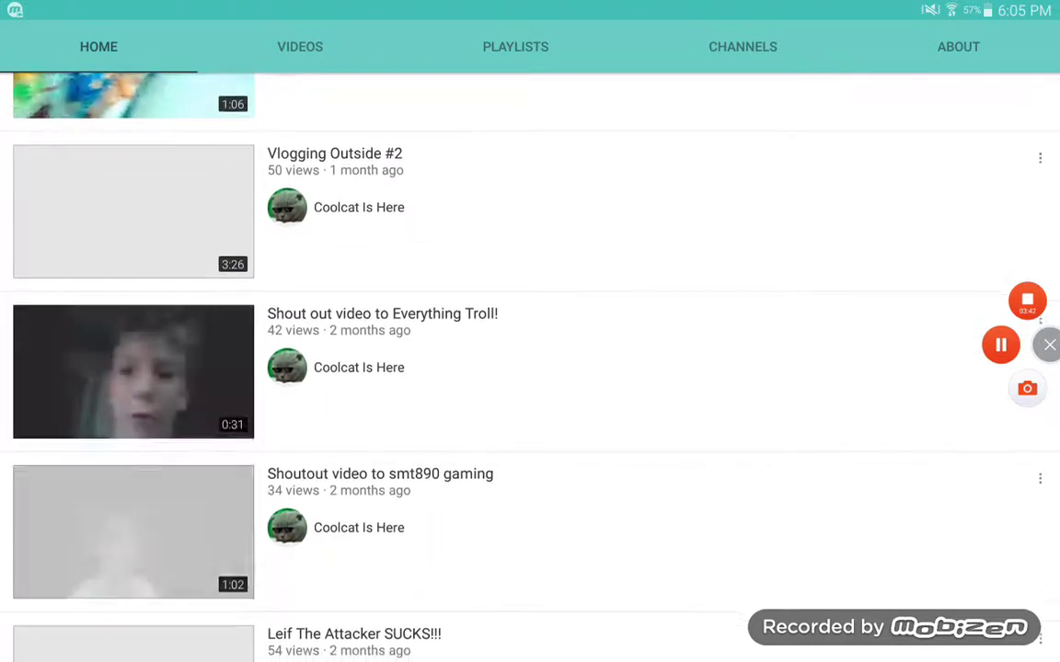
{"action": "scroll", "coordinate": [530, 368], "scroll_direction": "down", "scroll_amount": 2}
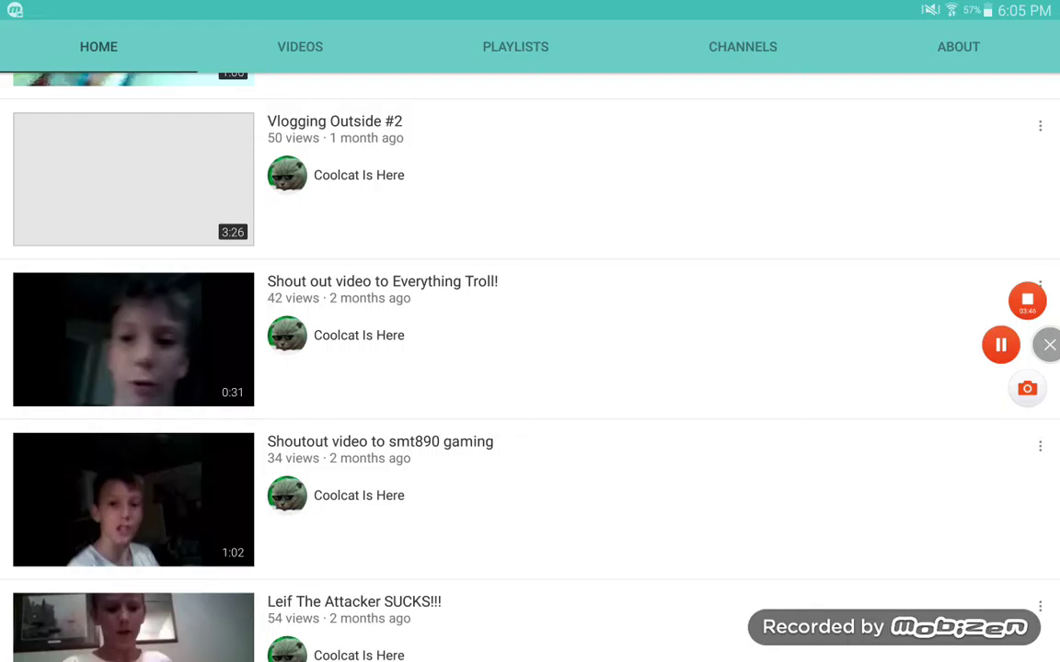
{"action": "scroll", "coordinate": [530, 368], "scroll_direction": "down", "scroll_amount": 5}
{"action": "scroll", "coordinate": [530, 368], "scroll_direction": "down", "scroll_amount": 1}
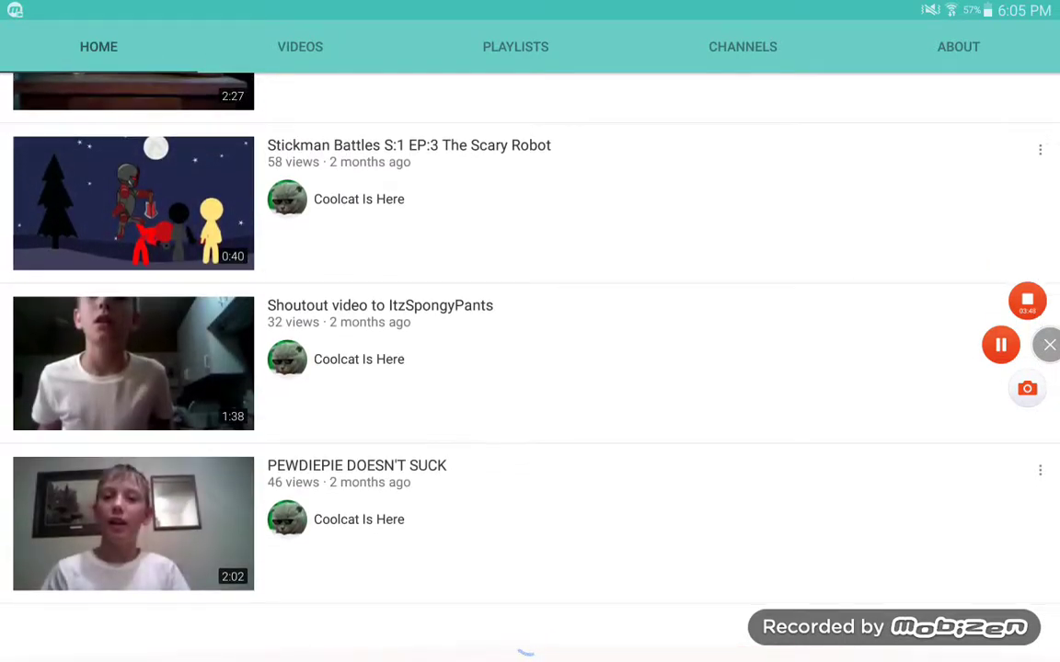
{"action": "scroll", "coordinate": [530, 368], "scroll_direction": "down", "scroll_amount": 4}
{"action": "scroll", "coordinate": [530, 368], "scroll_direction": "down", "scroll_amount": 5}
{"action": "scroll", "coordinate": [530, 368], "scroll_direction": "down", "scroll_amount": 5}
{"action": "scroll", "coordinate": [529, 368], "scroll_direction": "down", "scroll_amount": 5}
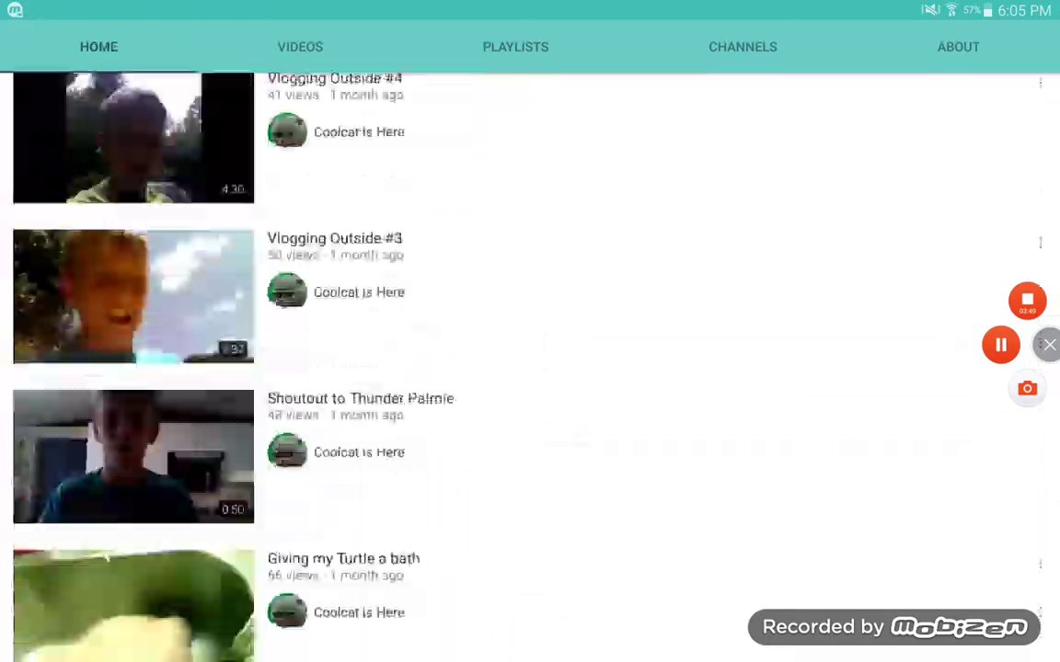
{"action": "scroll", "coordinate": [530, 368], "scroll_direction": "down", "scroll_amount": 5}
{"action": "scroll", "coordinate": [530, 368], "scroll_direction": "down", "scroll_amount": 5}
{"action": "scroll", "coordinate": [530, 368], "scroll_direction": "down", "scroll_amount": 5}
{"action": "scroll", "coordinate": [530, 368], "scroll_direction": "down", "scroll_amount": 5}
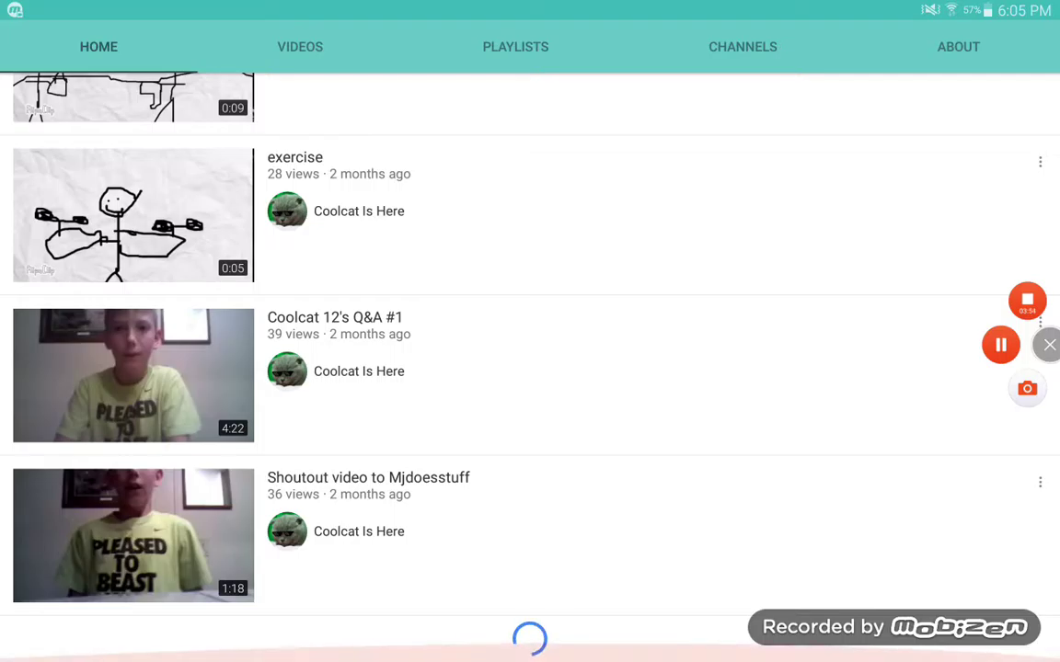
{"action": "scroll", "coordinate": [530, 368], "scroll_direction": "down", "scroll_amount": 5}
{"action": "scroll", "coordinate": [530, 368], "scroll_direction": "down", "scroll_amount": 5}
{"action": "scroll", "coordinate": [530, 368], "scroll_direction": "down", "scroll_amount": 5}
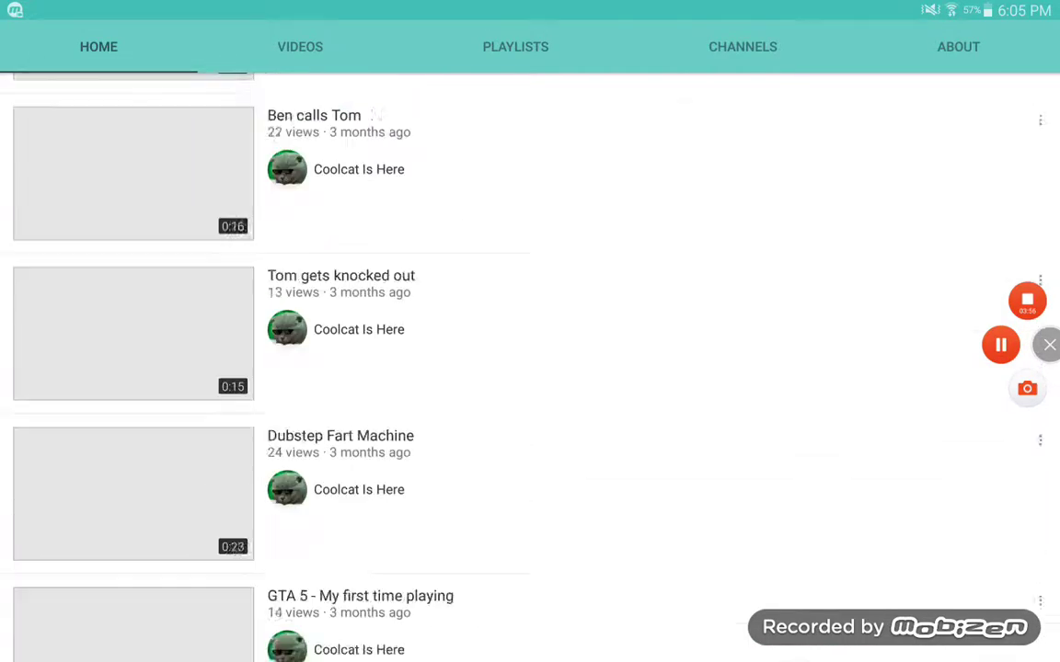
{"action": "scroll", "coordinate": [530, 368], "scroll_direction": "down", "scroll_amount": 5}
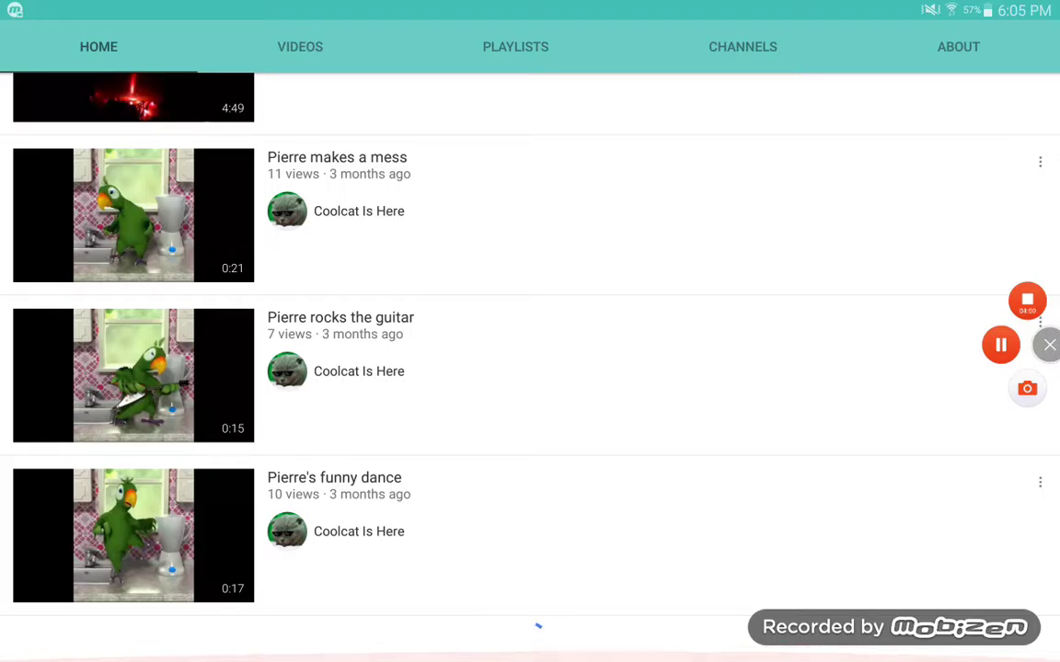
{"action": "scroll", "coordinate": [530, 368], "scroll_direction": "down", "scroll_amount": 2}
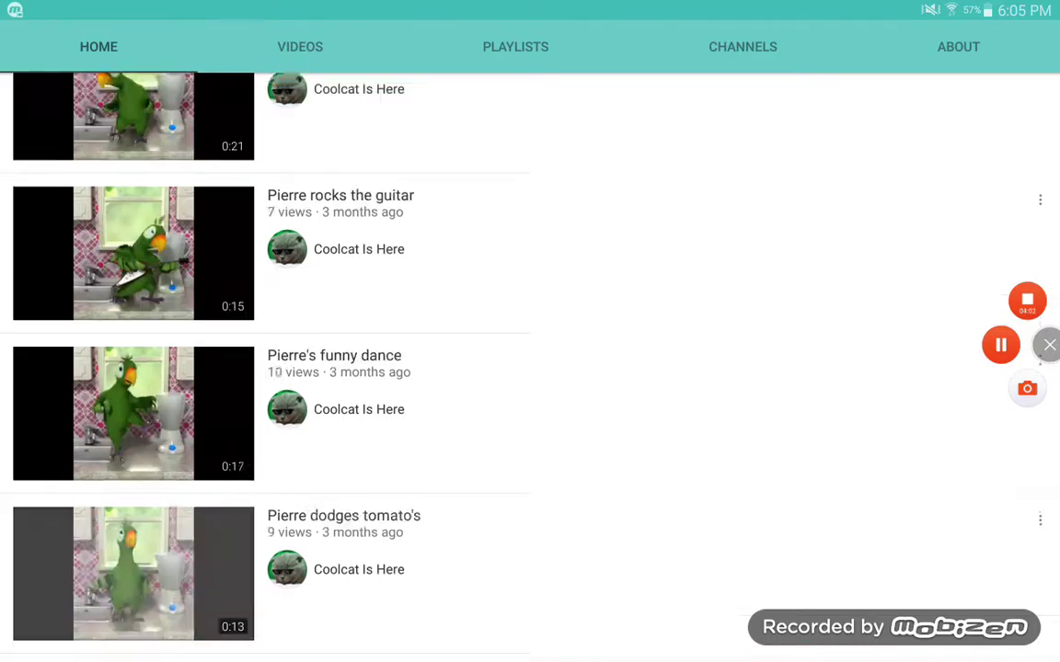
{"action": "scroll", "coordinate": [530, 368], "scroll_direction": "down", "scroll_amount": 5}
{"action": "scroll", "coordinate": [530, 368], "scroll_direction": "down", "scroll_amount": 5}
{"action": "scroll", "coordinate": [530, 368], "scroll_direction": "down", "scroll_amount": 5}
{"action": "scroll", "coordinate": [530, 368], "scroll_direction": "down", "scroll_amount": 5}
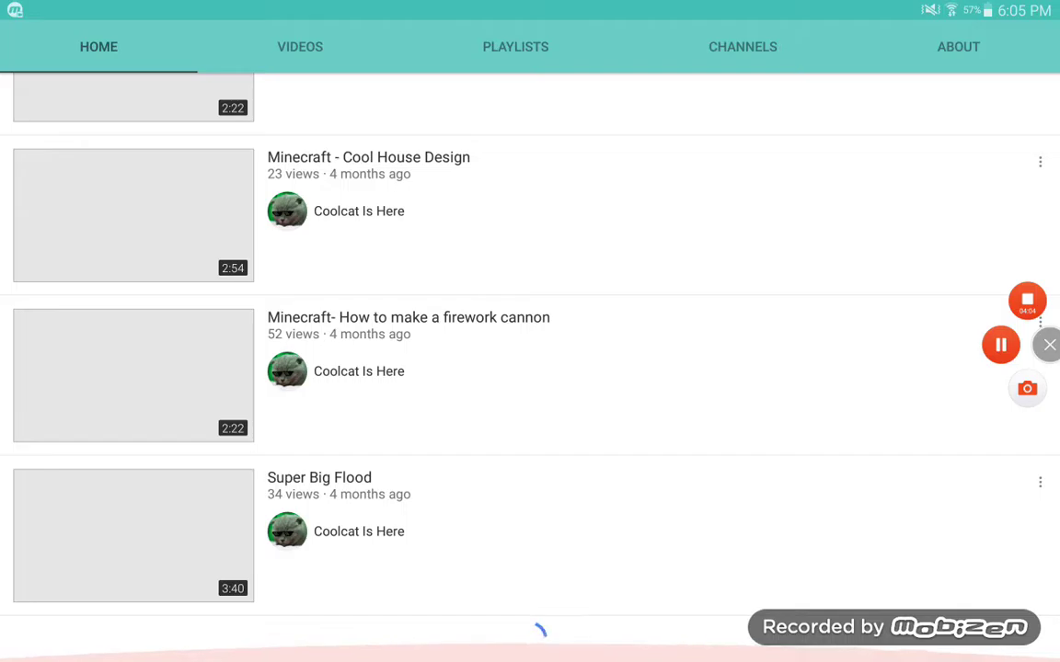
{"action": "scroll", "coordinate": [530, 368], "scroll_direction": "down", "scroll_amount": 5}
{"action": "scroll", "coordinate": [530, 368], "scroll_direction": "down", "scroll_amount": 5}
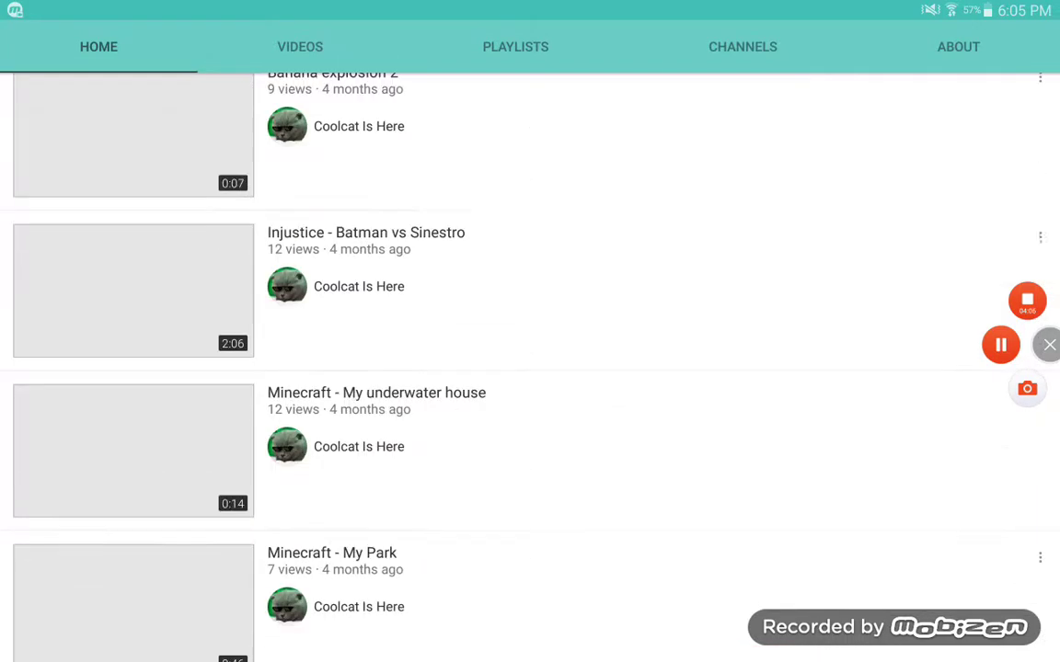
{"action": "scroll", "coordinate": [530, 368], "scroll_direction": "down", "scroll_amount": 5}
{"action": "scroll", "coordinate": [530, 368], "scroll_direction": "down", "scroll_amount": 5}
{"action": "scroll", "coordinate": [530, 368], "scroll_direction": "down", "scroll_amount": 5}
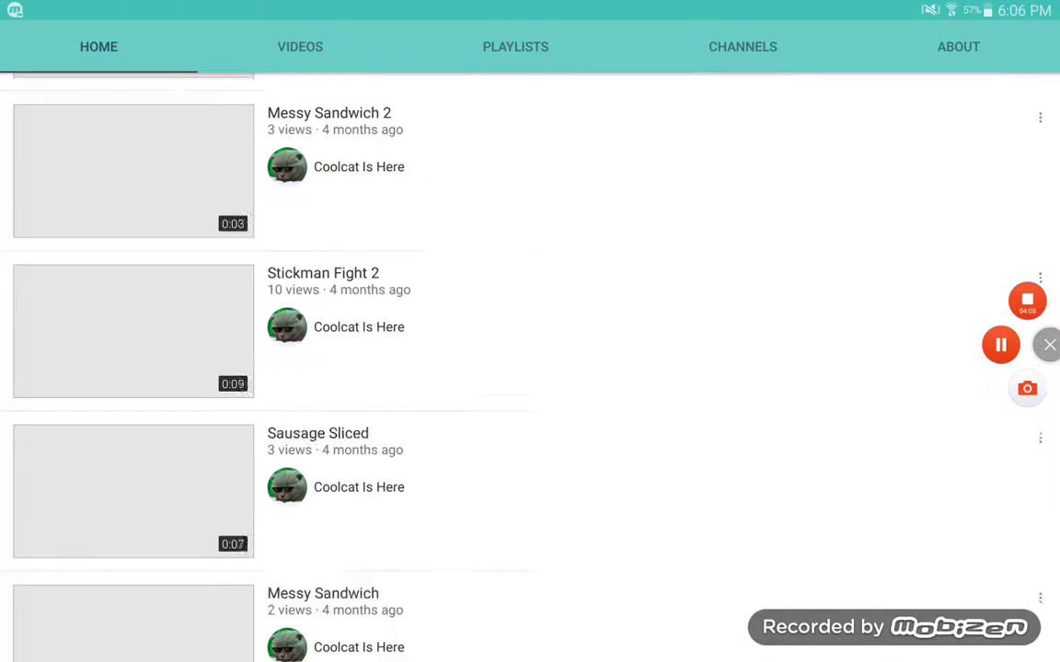
{"action": "scroll", "coordinate": [530, 368], "scroll_direction": "down", "scroll_amount": 5}
{"action": "scroll", "coordinate": [530, 368], "scroll_direction": "down", "scroll_amount": 5}
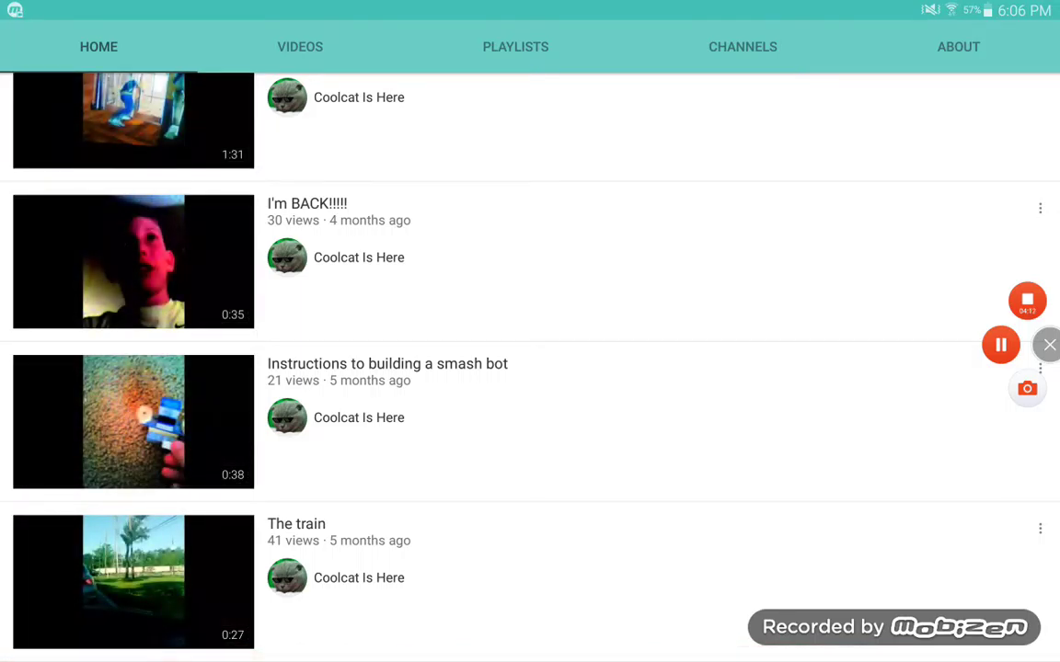
View the Coolcat Is Here About page, then go back to Notifications.
{"action": "left_click", "coordinate": [958, 46]}
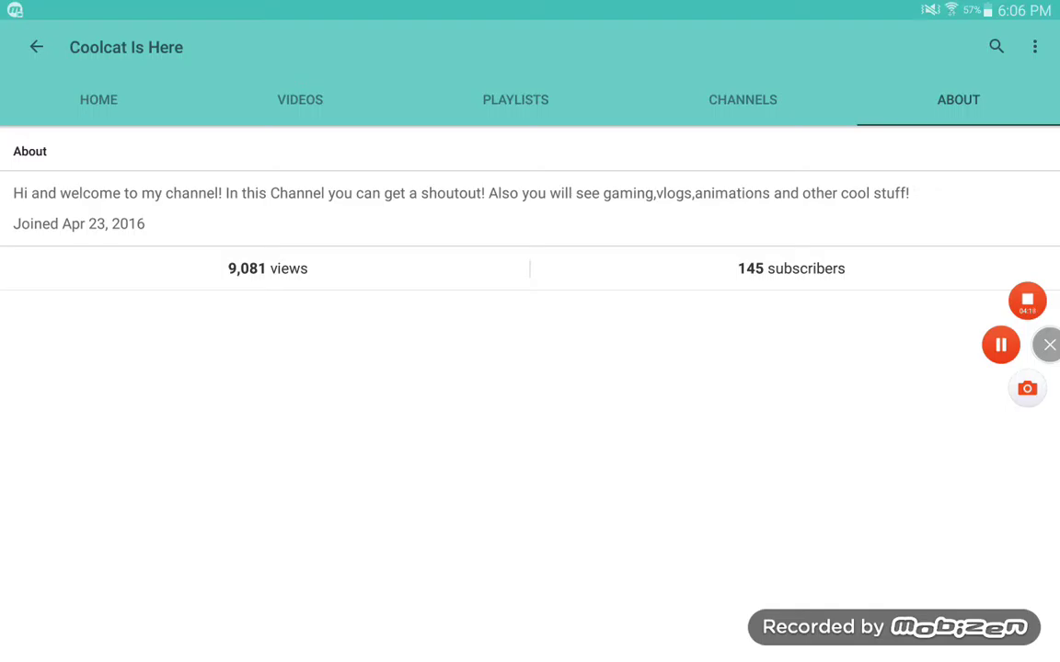
{"action": "left_click", "coordinate": [36, 46]}
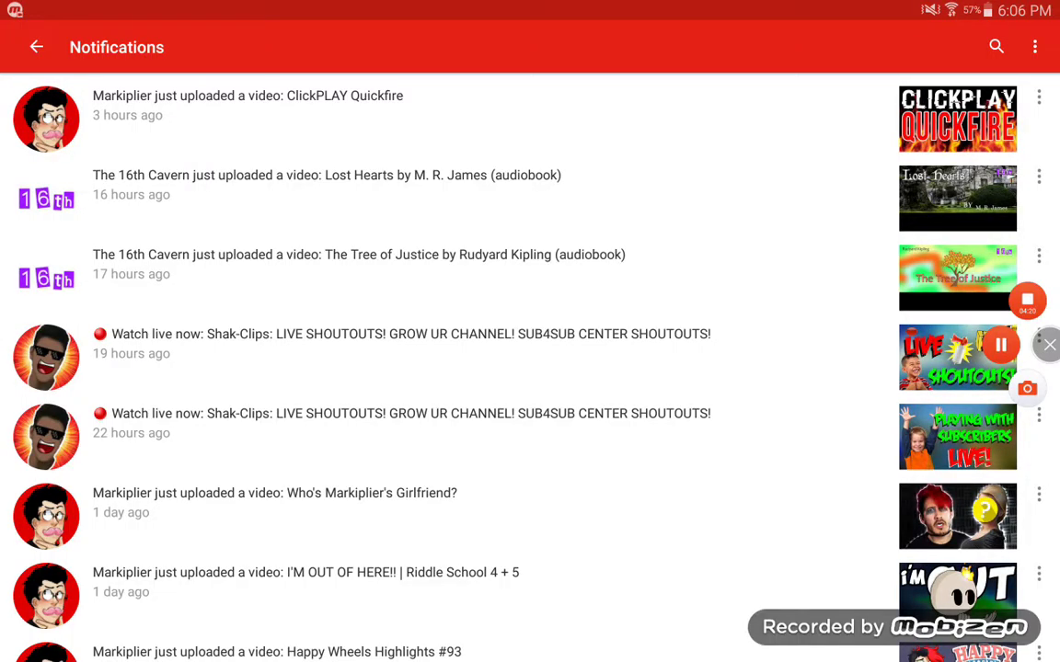
Reopen the Flavio1d channel, view one created playlist, then return to the Account page.
{"action": "left_click", "coordinate": [36, 47]}
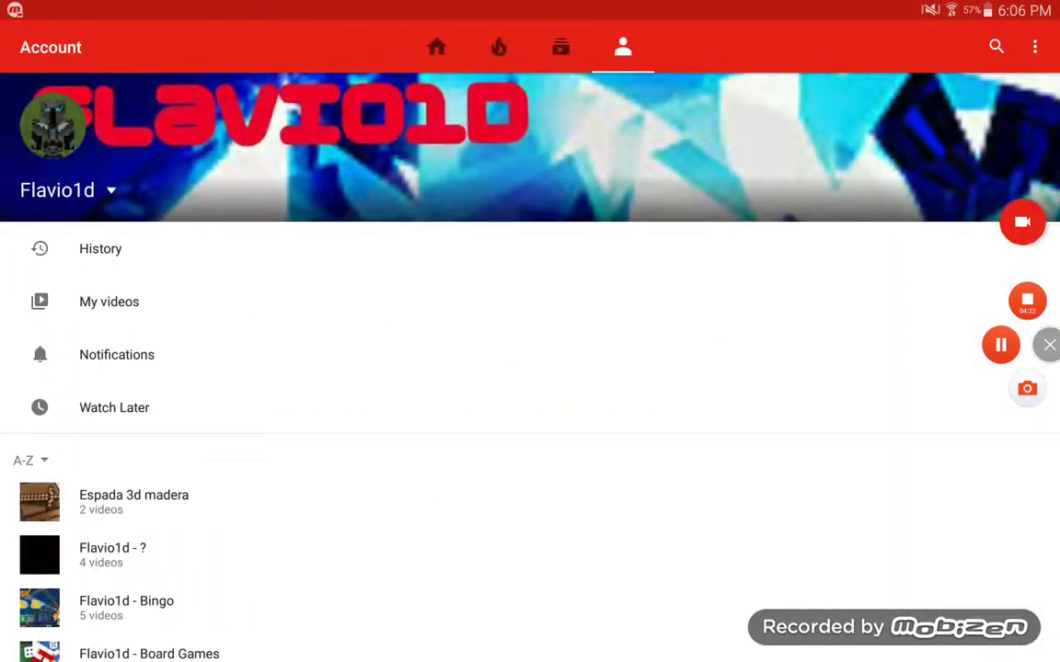
{"action": "left_click", "coordinate": [100, 248]}
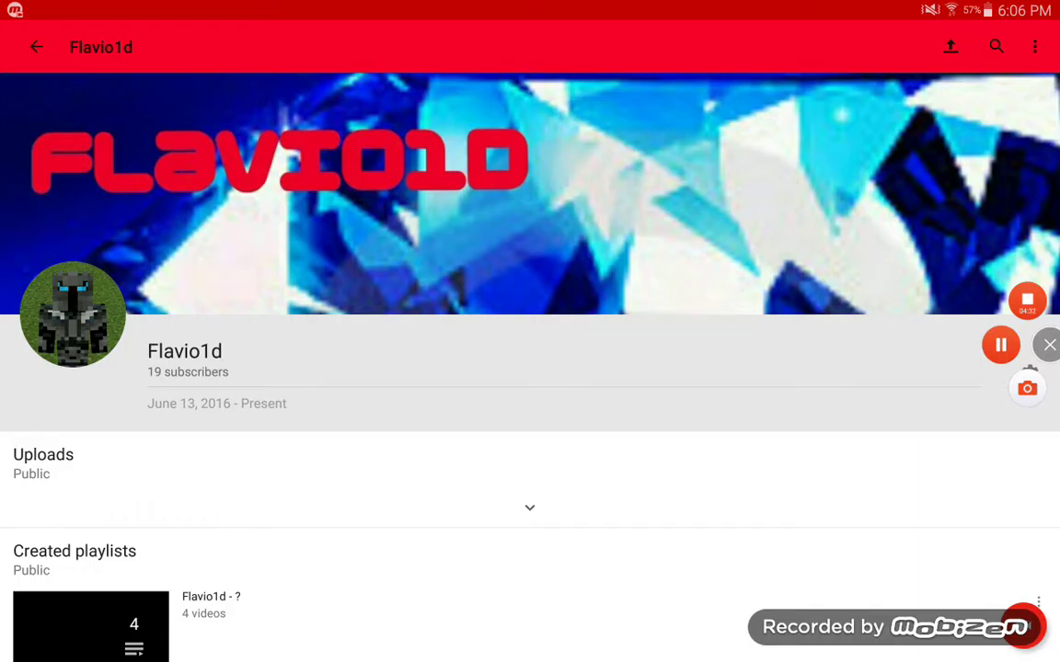
{"action": "scroll", "coordinate": [530, 368], "scroll_direction": "down", "scroll_amount": 5}
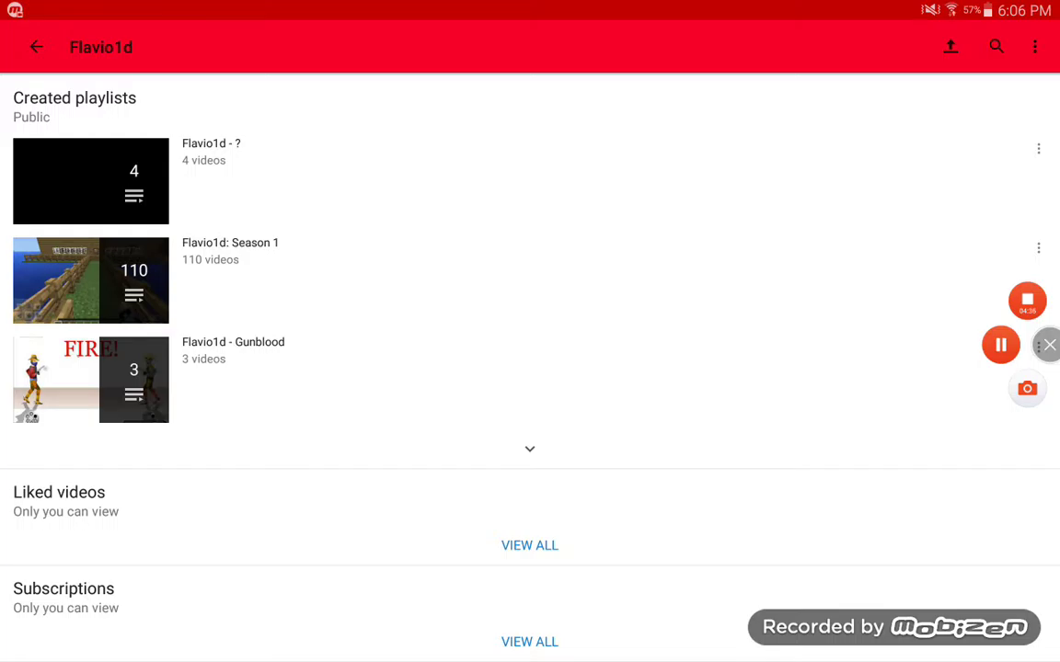
{"action": "left_click", "coordinate": [91, 181]}
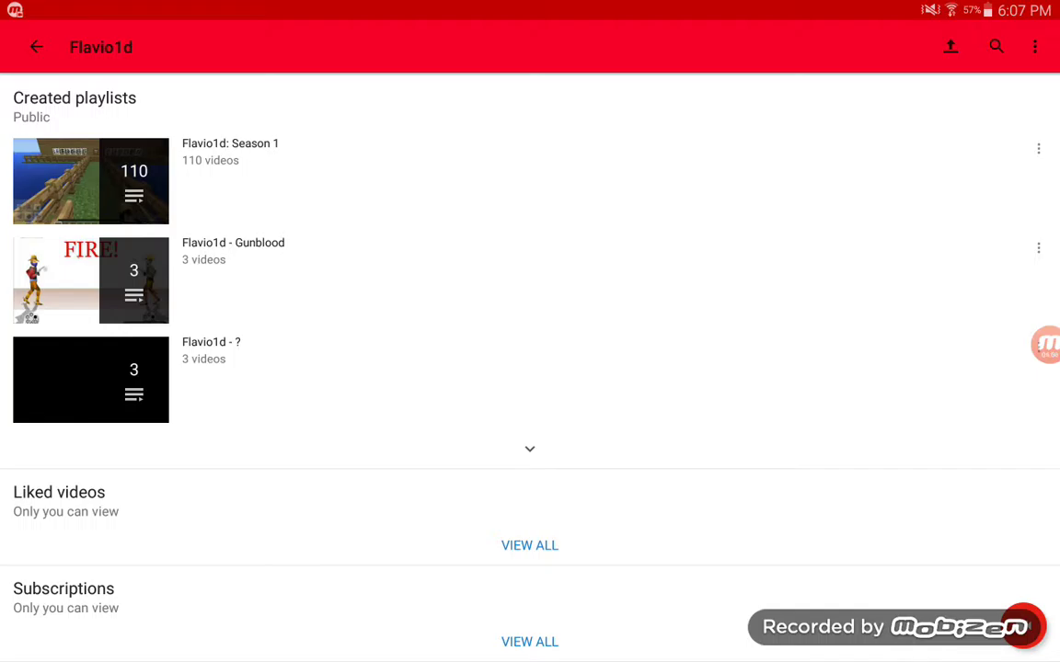
{"action": "scroll", "coordinate": [530, 331], "scroll_direction": "up", "scroll_amount": 5}
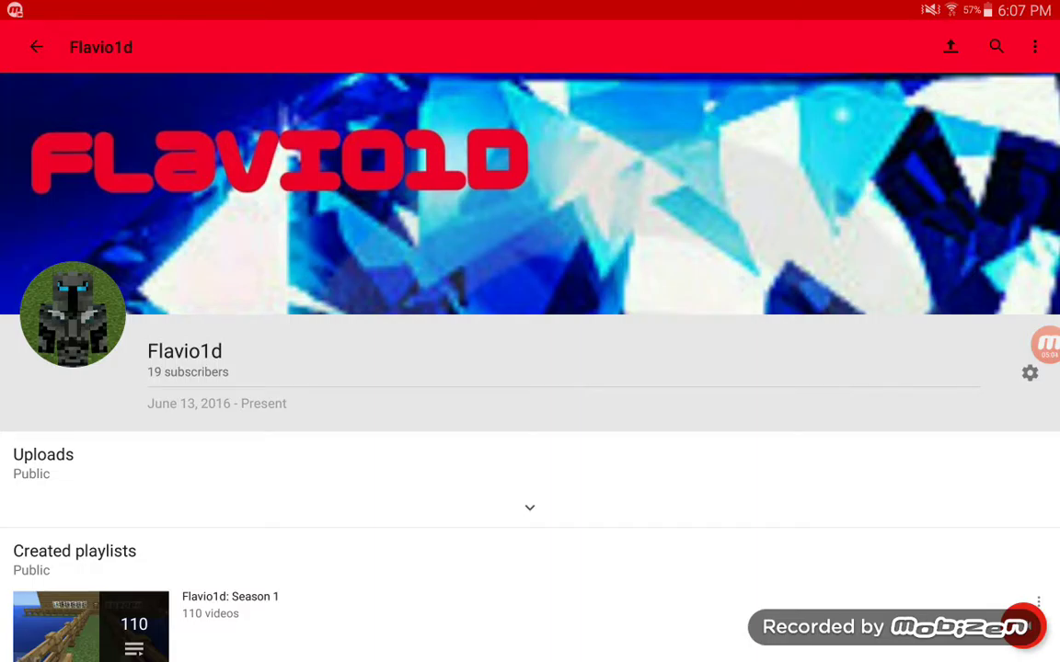
{"action": "left_click", "coordinate": [36, 47]}
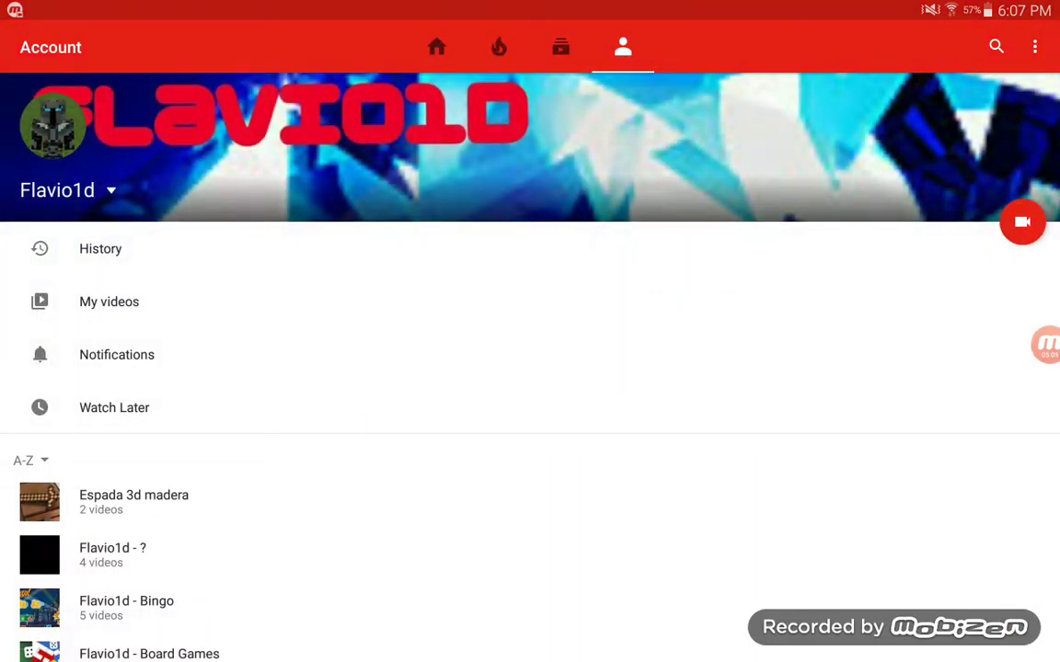
Pass through the Subscriptions and Trending feeds to reach Home's recommended videos.
{"action": "left_click", "coordinate": [108, 302]}
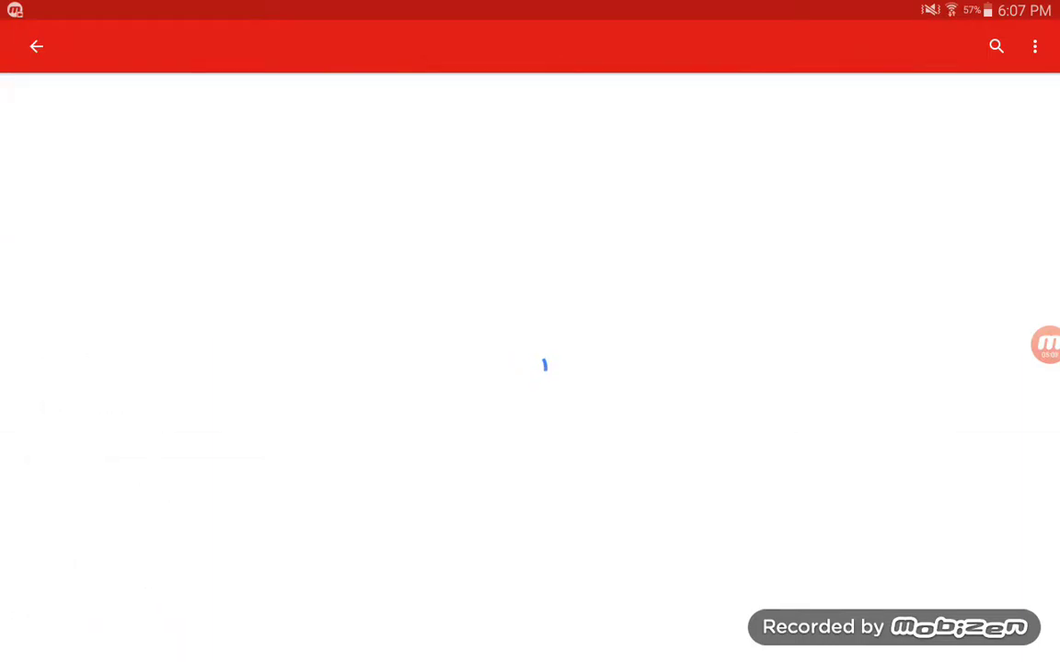
{"action": "left_click", "coordinate": [35, 47]}
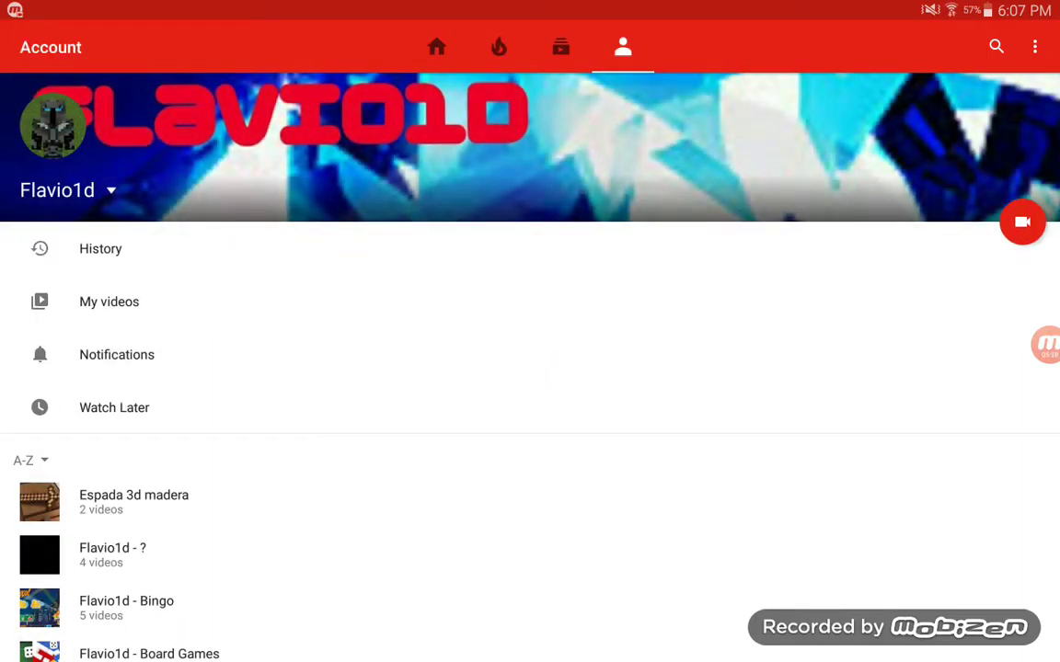
{"action": "left_click", "coordinate": [560, 47]}
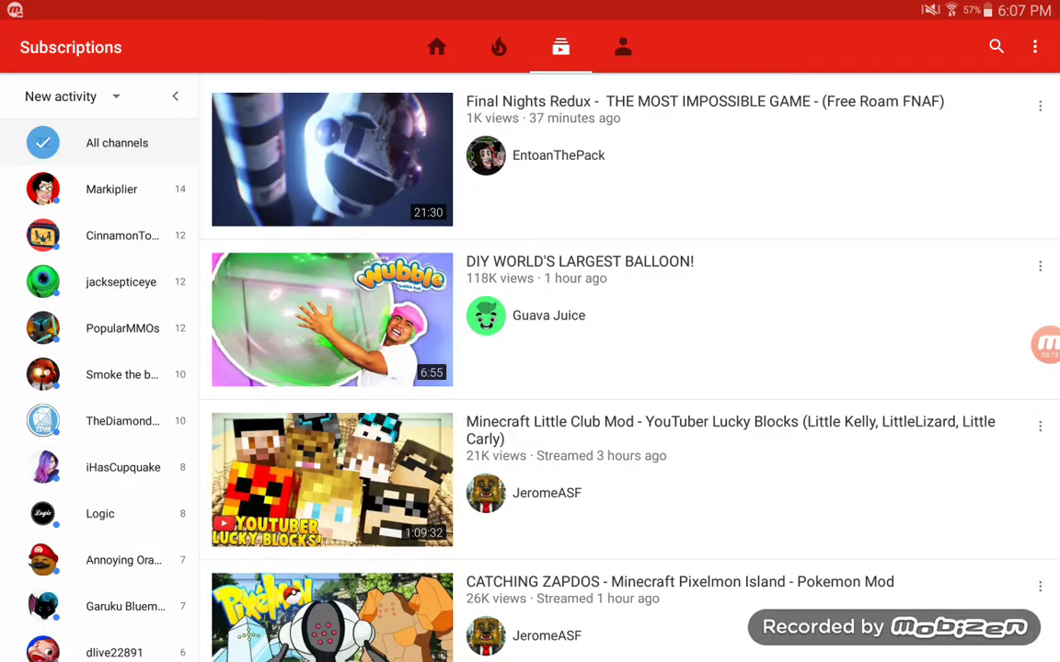
{"action": "scroll", "coordinate": [626, 368], "scroll_direction": "down", "scroll_amount": 2}
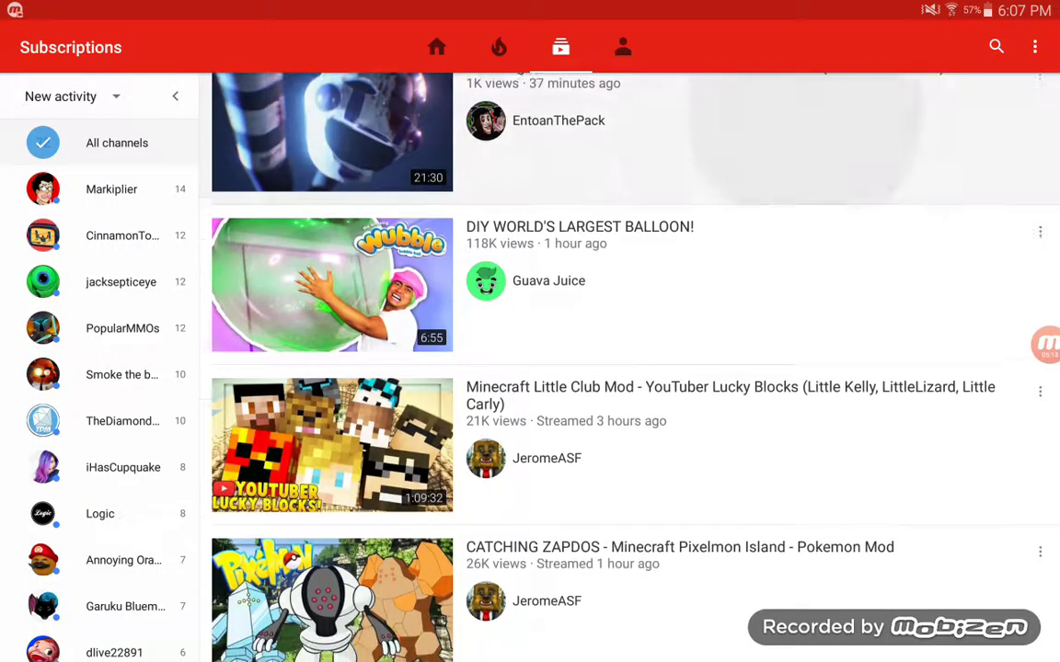
{"action": "left_click", "coordinate": [499, 47]}
{"action": "left_click", "coordinate": [437, 47]}
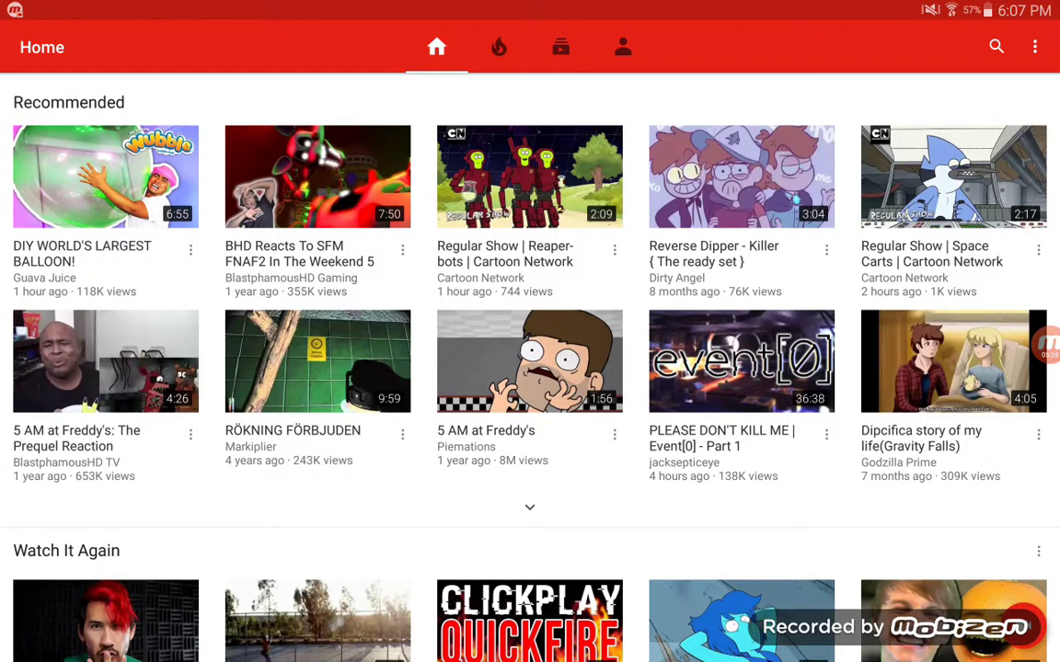
{"action": "scroll", "coordinate": [530, 368], "scroll_direction": "down", "scroll_amount": 6}
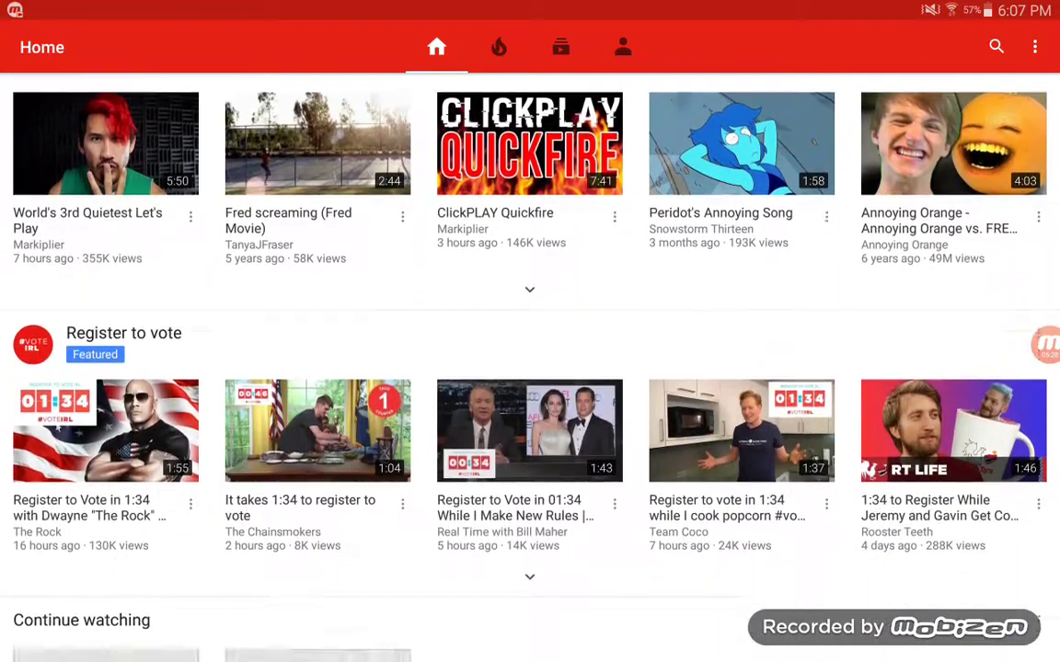
{"action": "scroll", "coordinate": [530, 368], "scroll_direction": "down", "scroll_amount": 8}
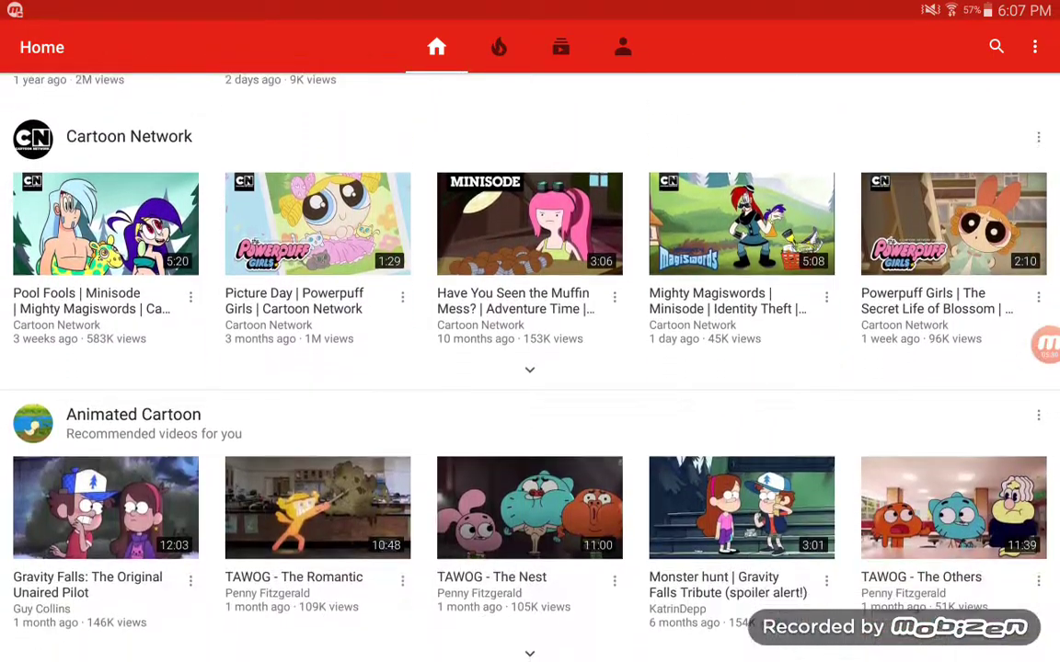
{"action": "scroll", "coordinate": [530, 368], "scroll_direction": "down", "scroll_amount": 8}
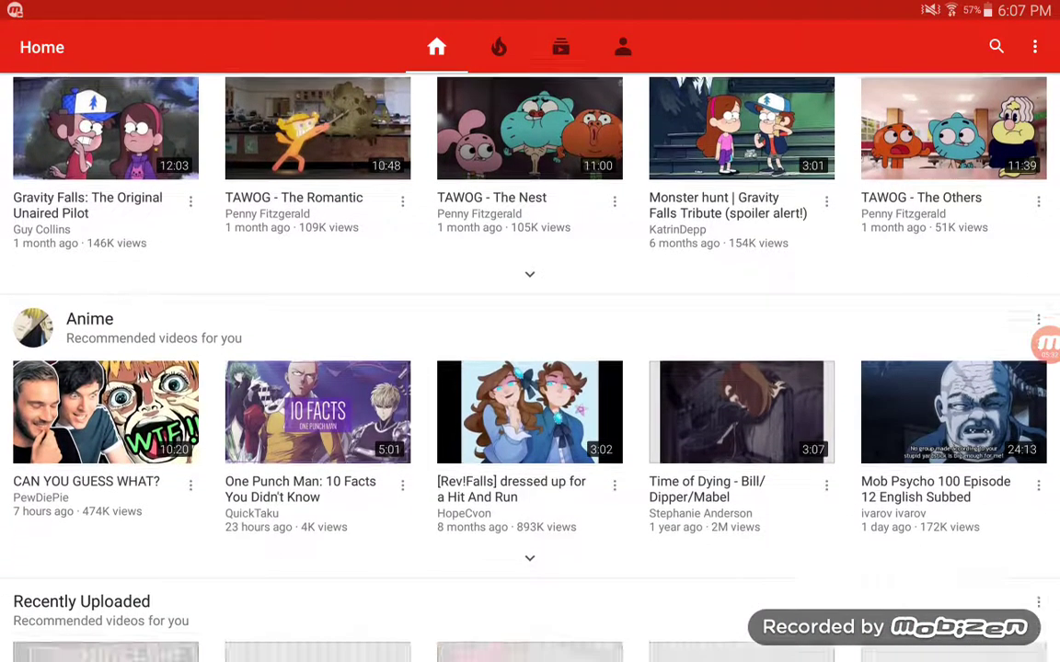
{"action": "scroll", "coordinate": [530, 368], "scroll_direction": "down", "scroll_amount": 5}
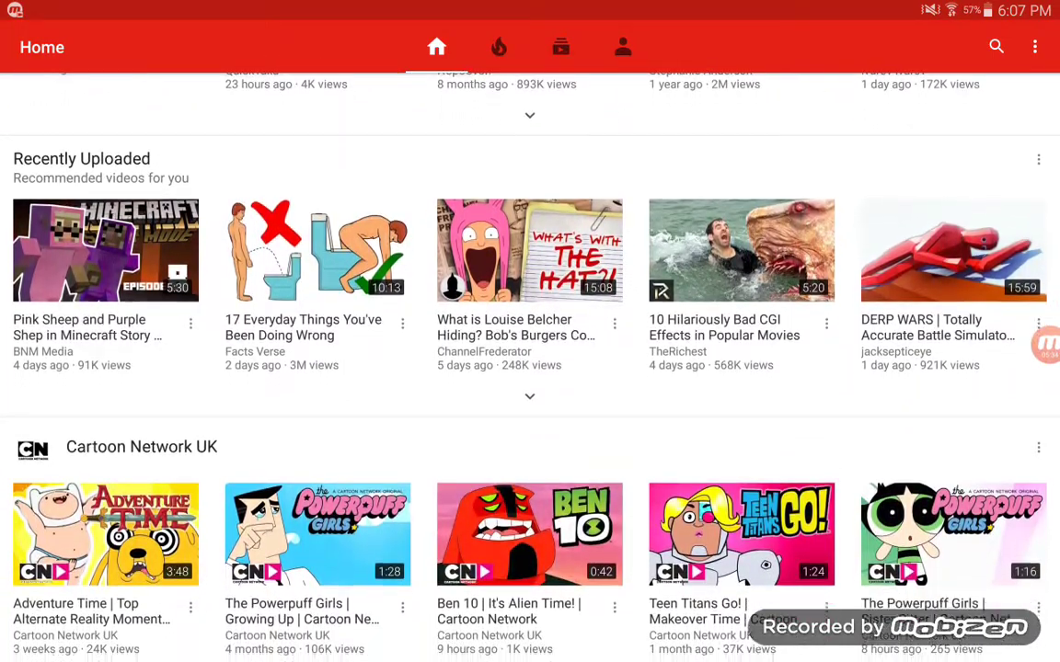
{"action": "scroll", "coordinate": [530, 368], "scroll_direction": "down", "scroll_amount": 8}
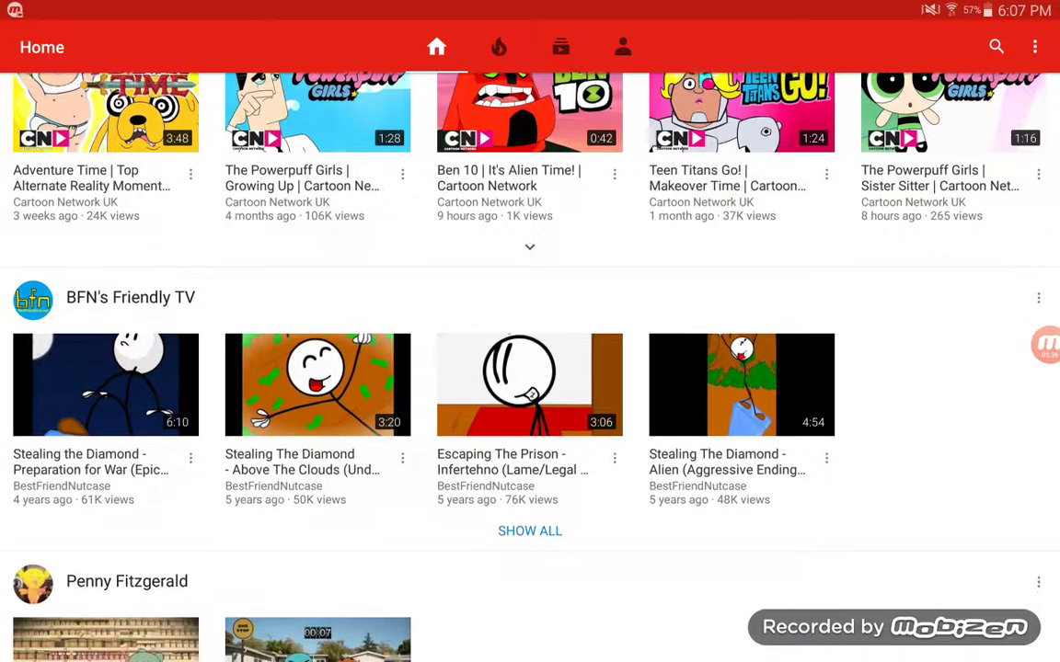
{"action": "scroll", "coordinate": [530, 368], "scroll_direction": "down", "scroll_amount": 8}
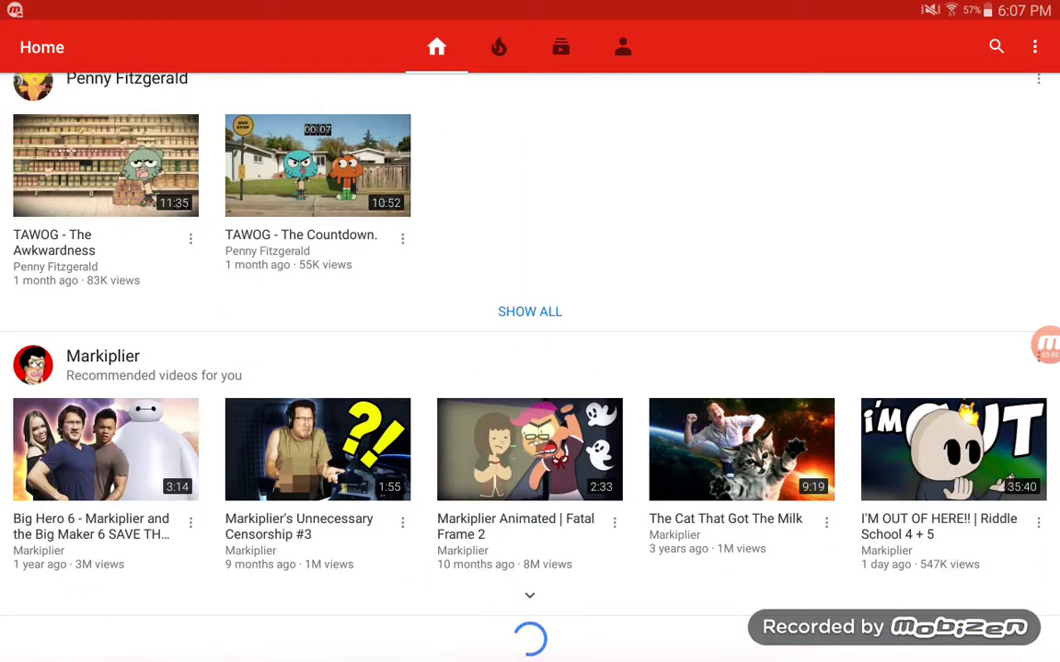
{"action": "scroll", "coordinate": [530, 368], "scroll_direction": "down", "scroll_amount": 10}
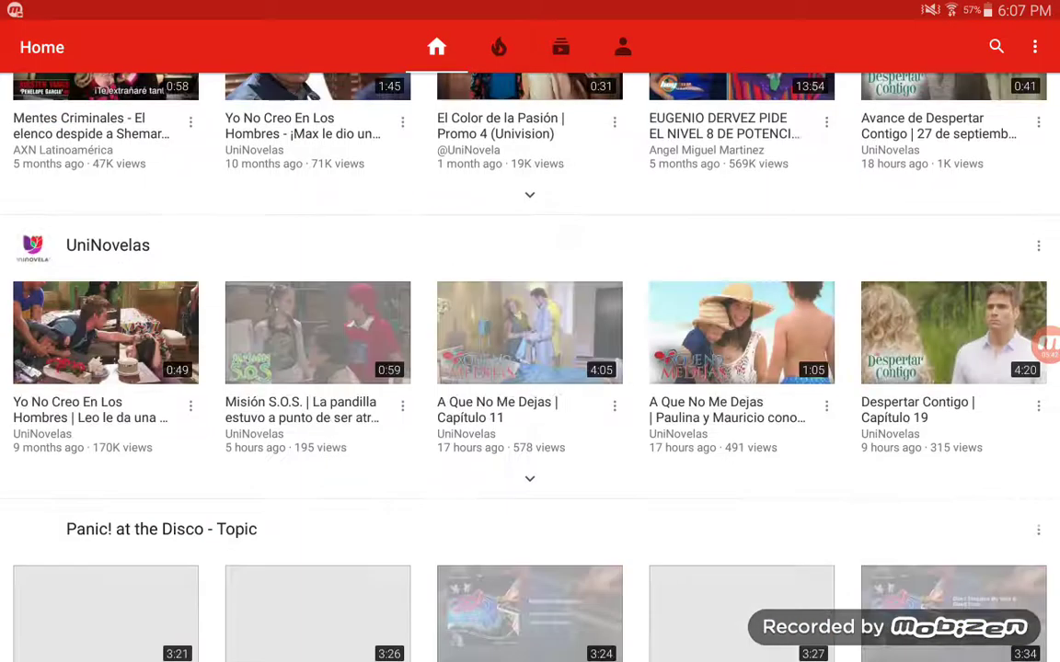
{"action": "scroll", "coordinate": [530, 368], "scroll_direction": "up", "scroll_amount": 3}
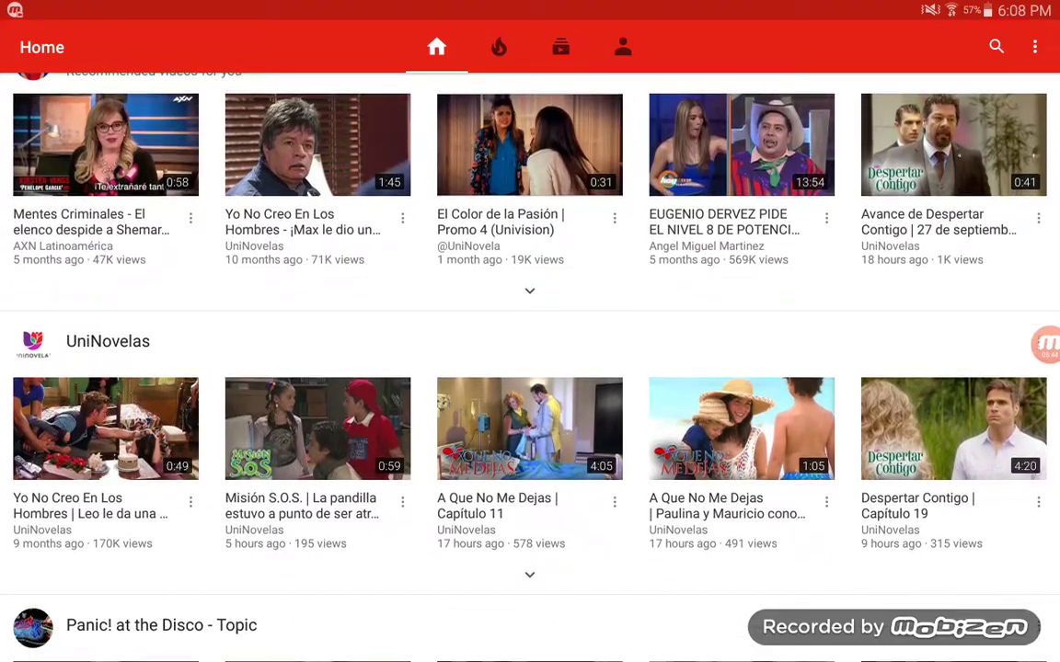
{"action": "scroll", "coordinate": [530, 368], "scroll_direction": "down", "scroll_amount": 4}
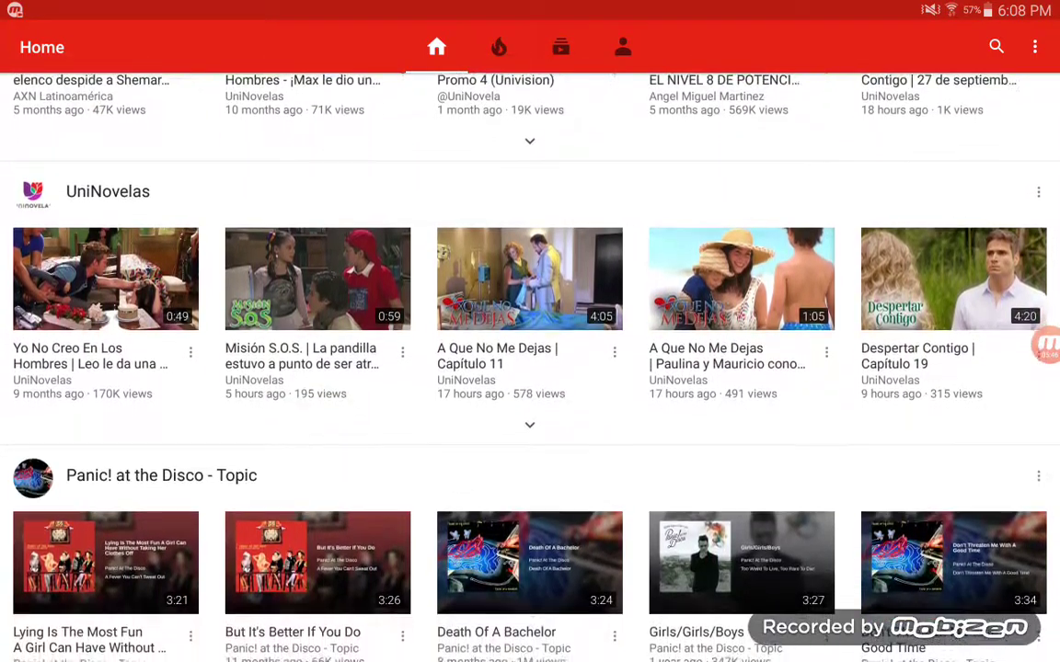
{"action": "scroll", "coordinate": [530, 368], "scroll_direction": "down", "scroll_amount": 8}
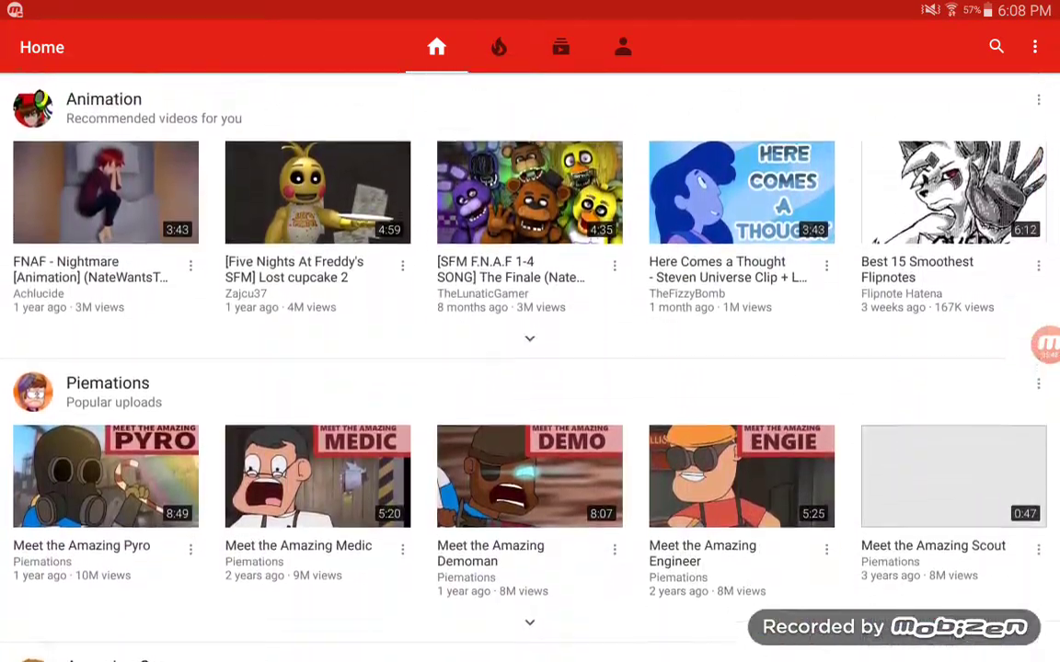
{"action": "scroll", "coordinate": [529, 368], "scroll_direction": "down", "scroll_amount": 7}
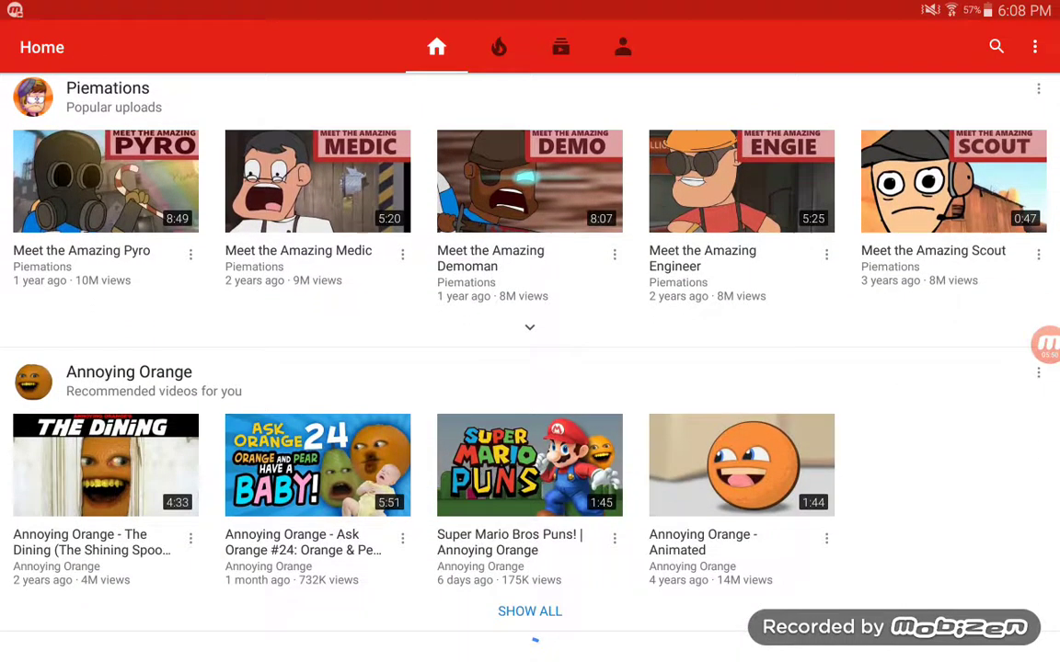
Leave the Home recommendations and switch to the YouTube Account page.
{"action": "left_click", "coordinate": [623, 47]}
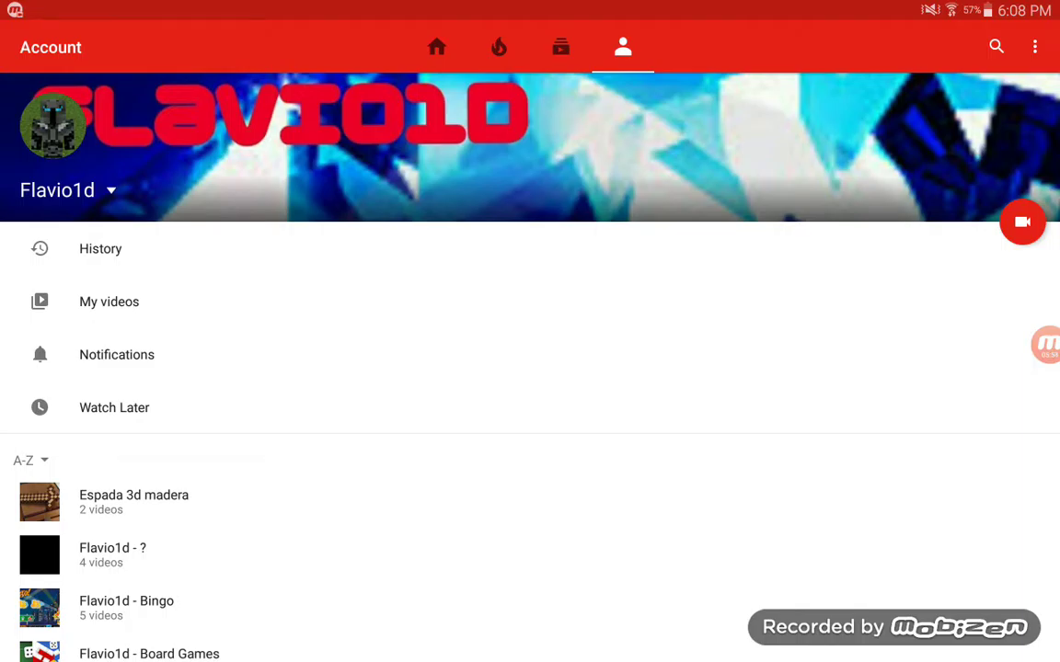
Open an item from the Account page list, leaving the new page loading.
{"action": "left_click", "coordinate": [109, 302]}
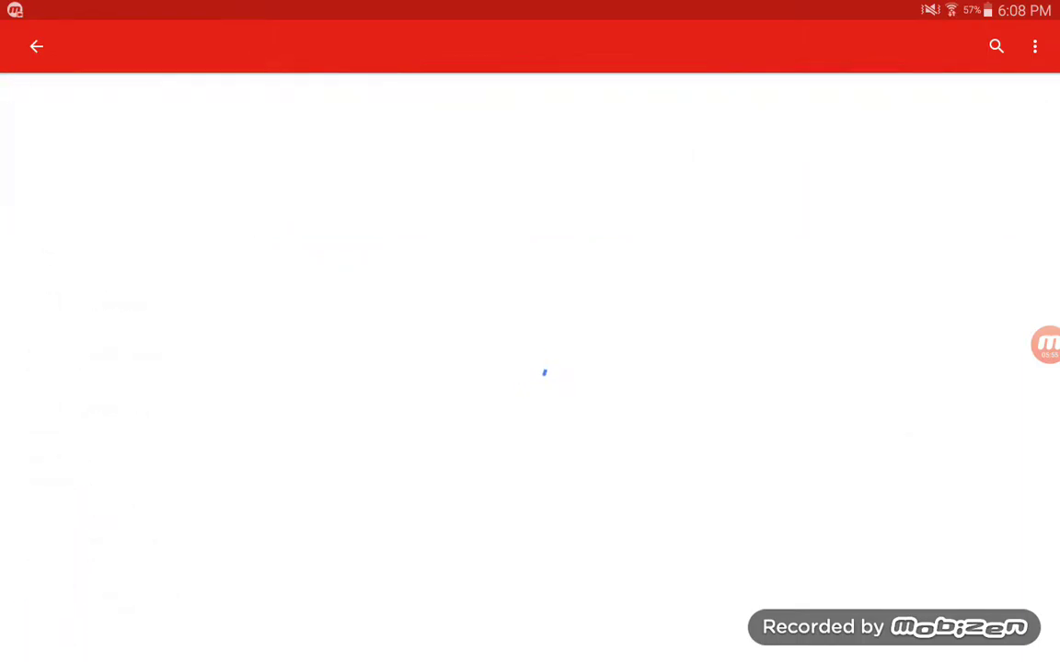